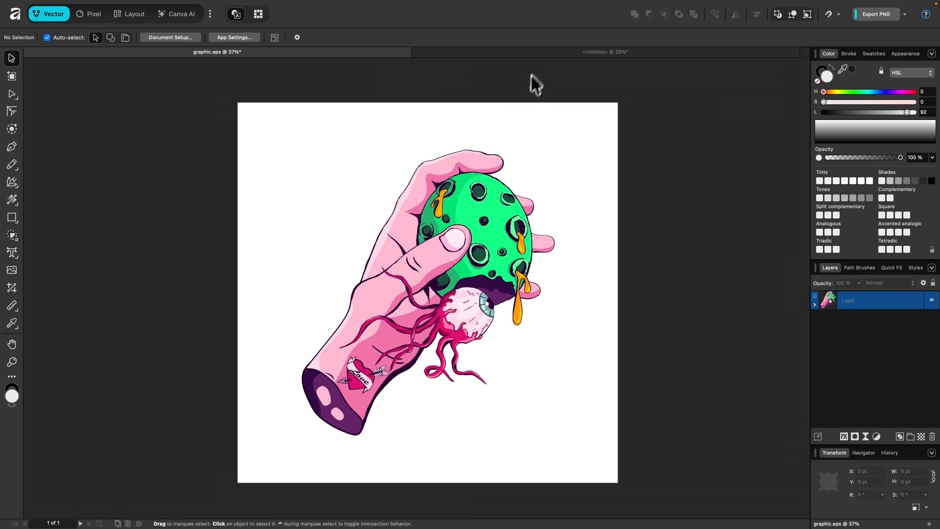
Step: Switch to the document with the halftone version of the hand artwork and inspect its dot pattern up close
click(544, 54)
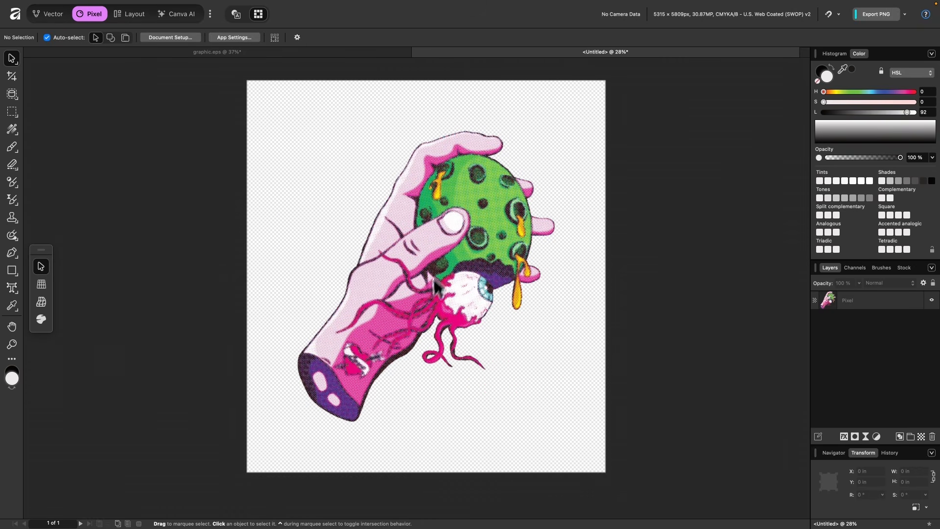
scroll(463, 213, up, 5)
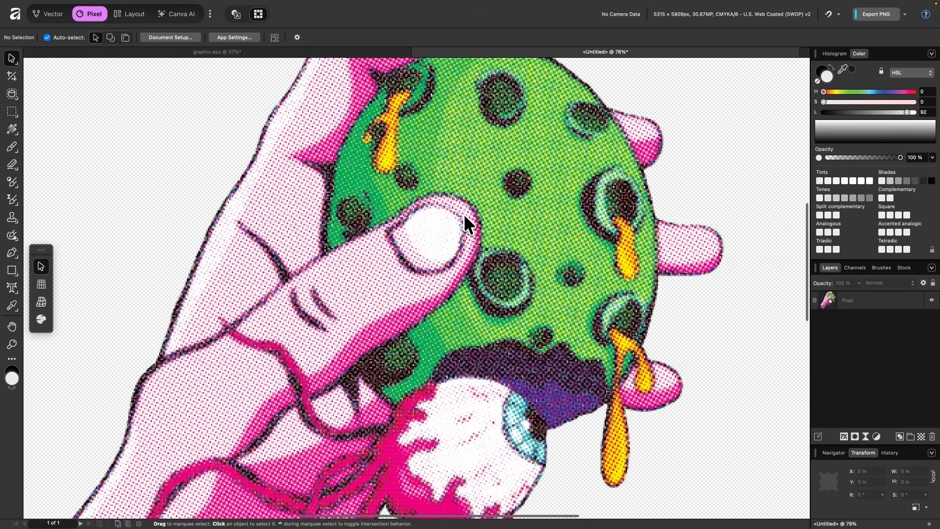
scroll(463, 213, up, 5)
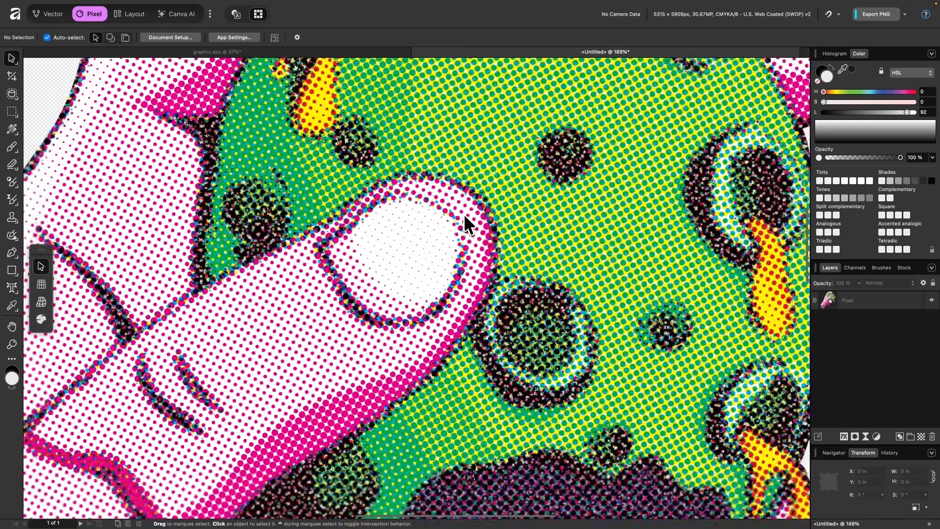
scroll(464, 213, down, 8)
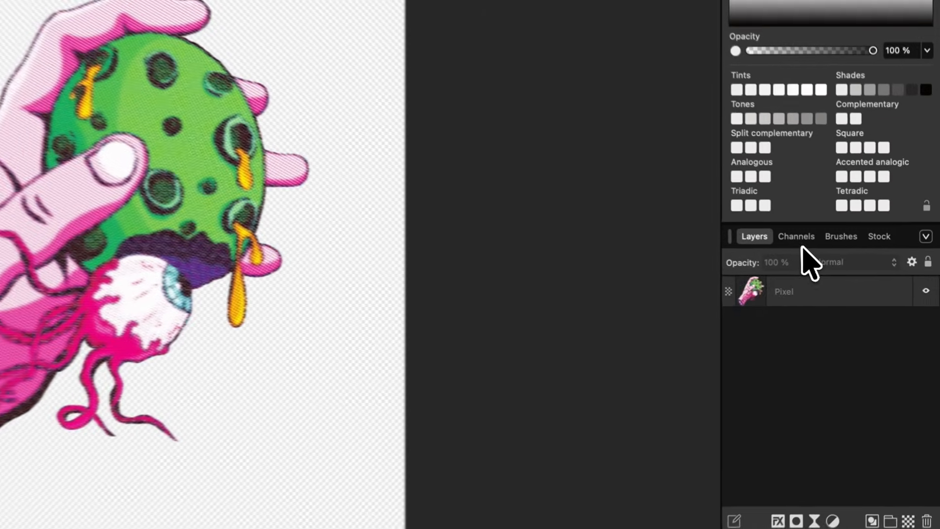
Step: View the halftone image's Composite Cyan, Magenta, Yellow and Black channels individually
click(856, 269)
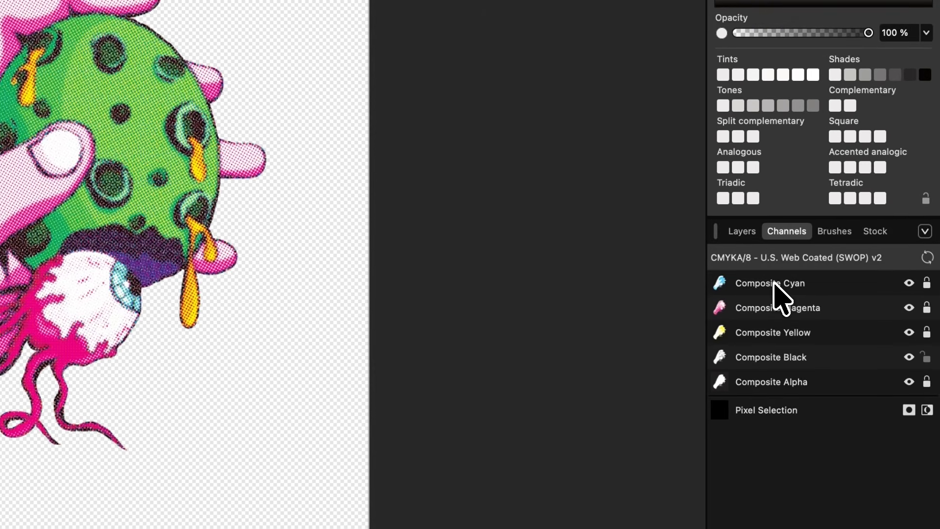
click(778, 284)
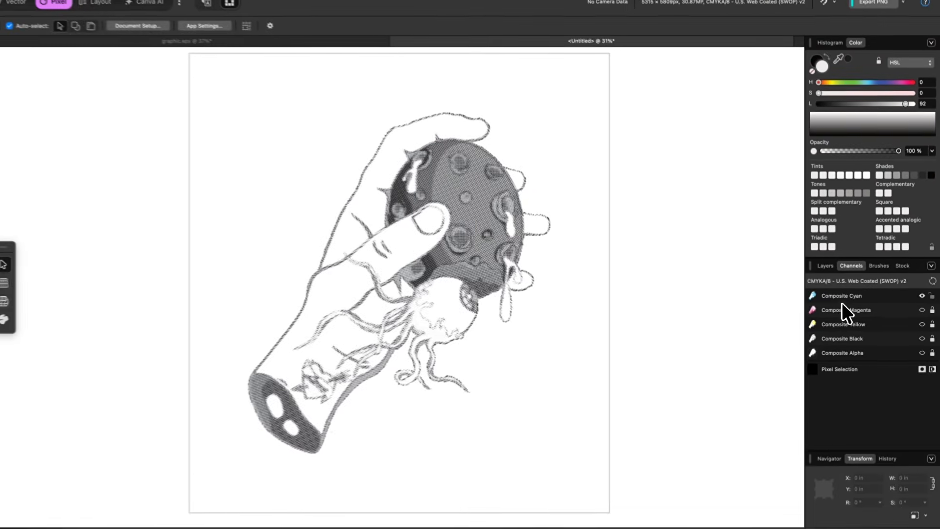
click(841, 316)
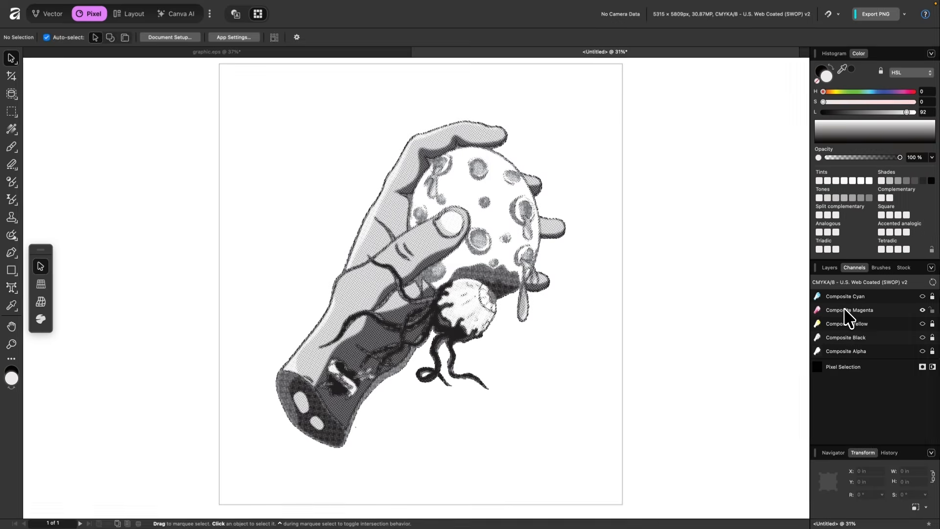
click(836, 325)
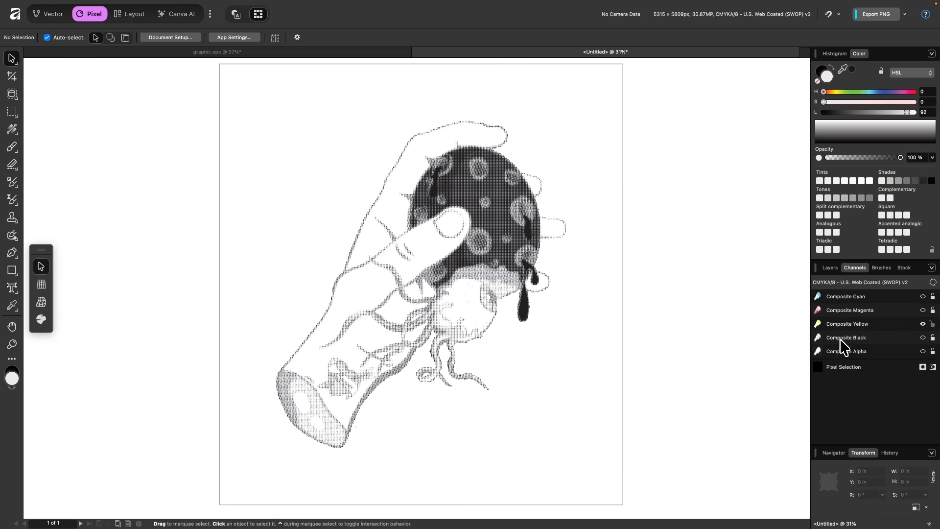
click(841, 338)
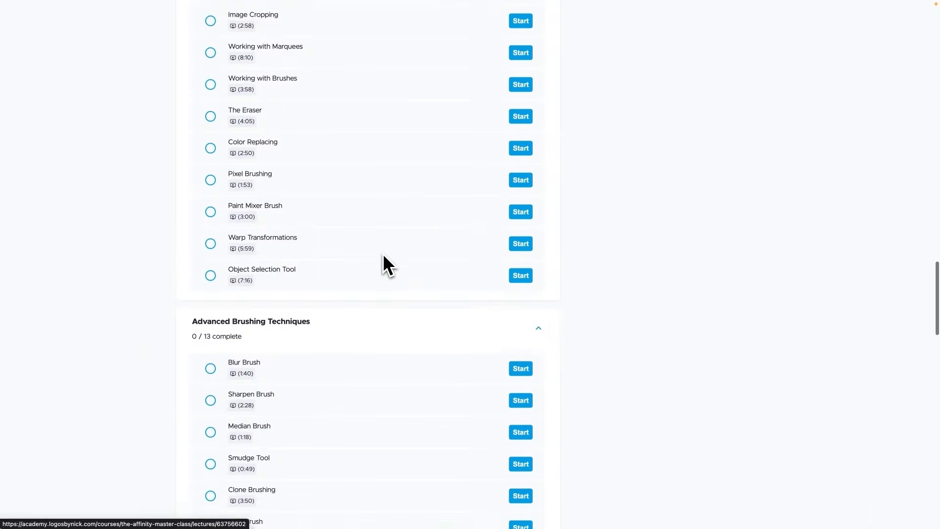
scroll(383, 260, down, 5)
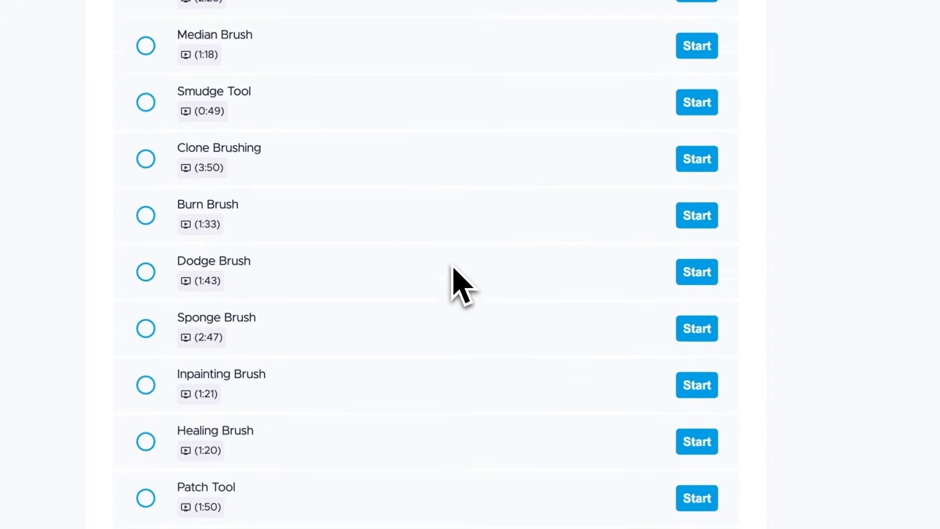
scroll(452, 265, down, 10)
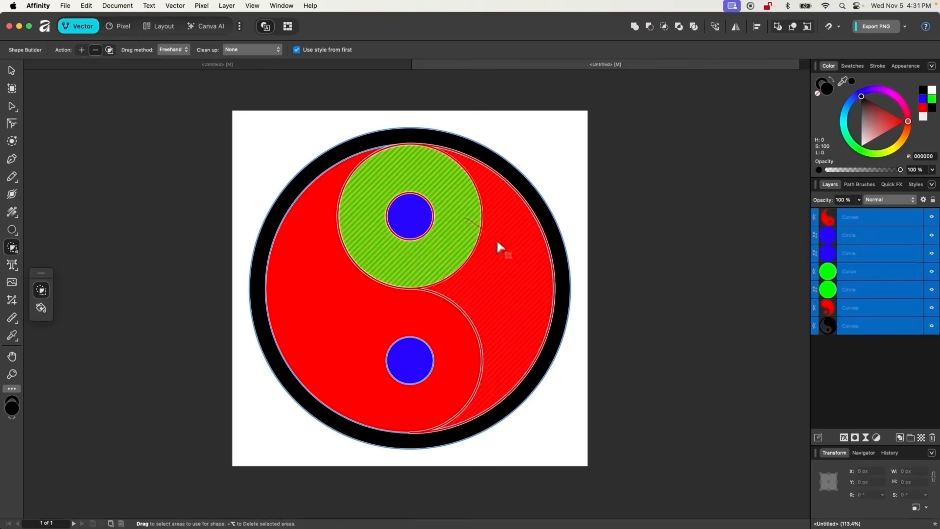
drag(496, 239, 504, 251)
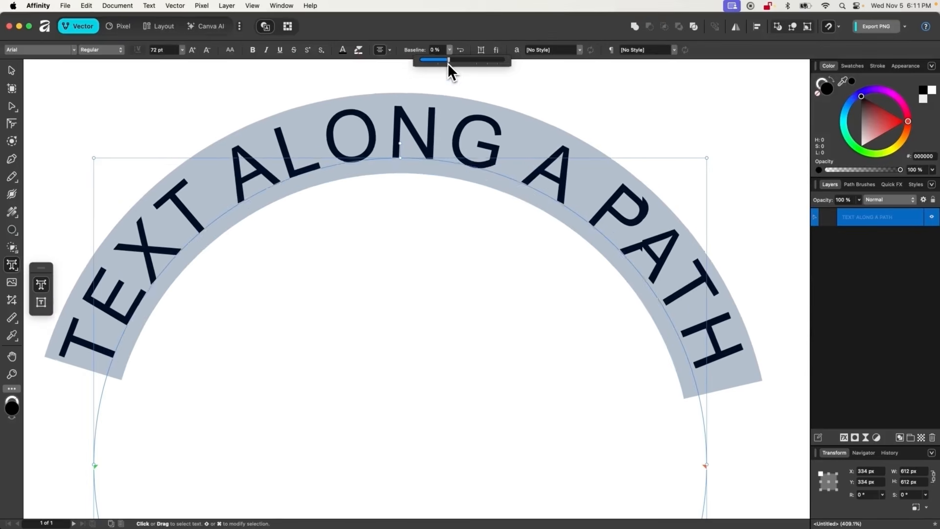
drag(448, 63, 478, 67)
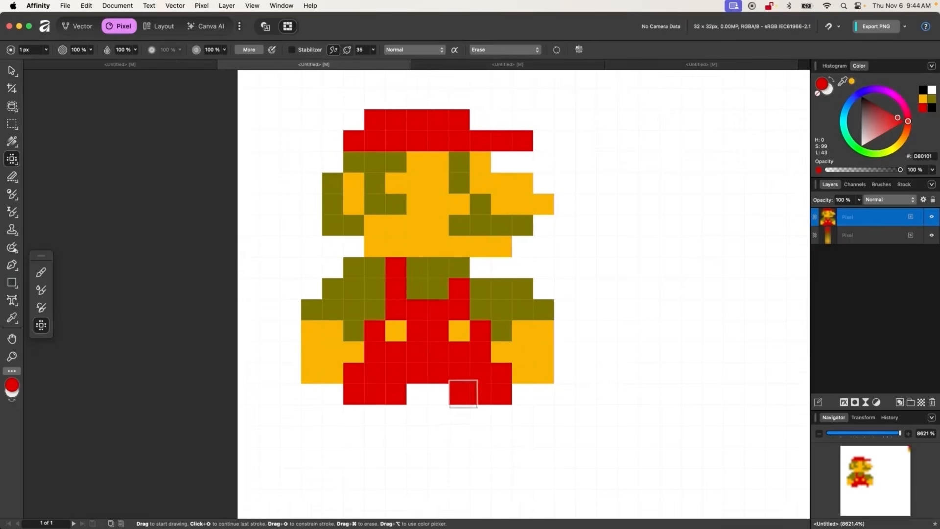
drag(333, 415, 373, 433)
drag(472, 415, 525, 420)
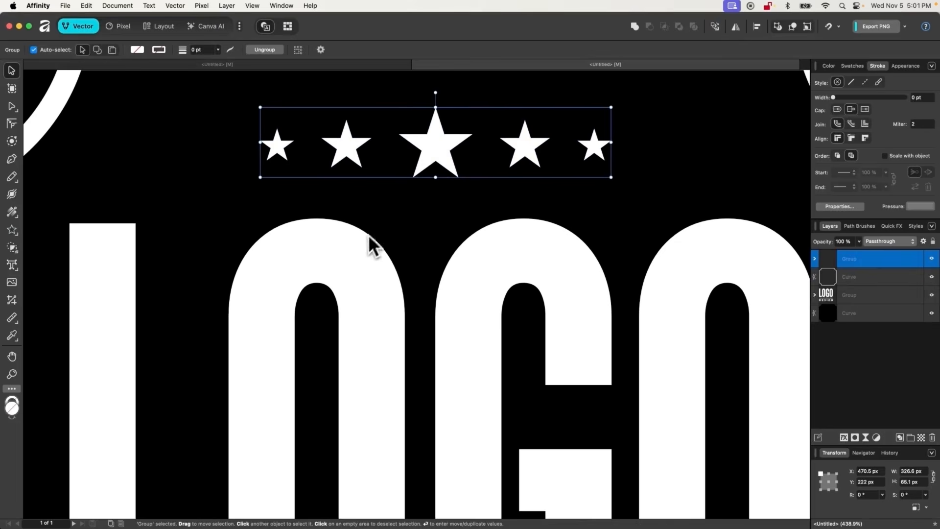
click(662, 205)
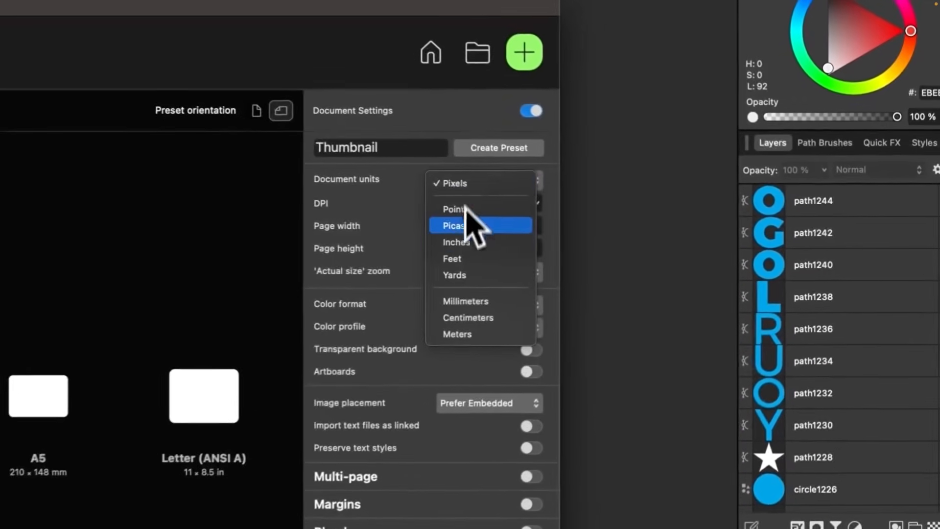
scroll(877, 223, down, 6)
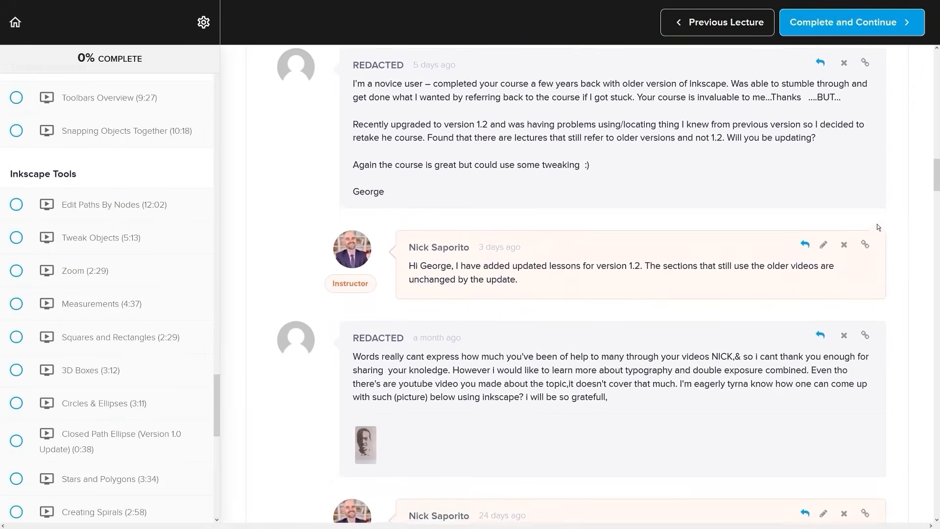
scroll(877, 225, down, 7)
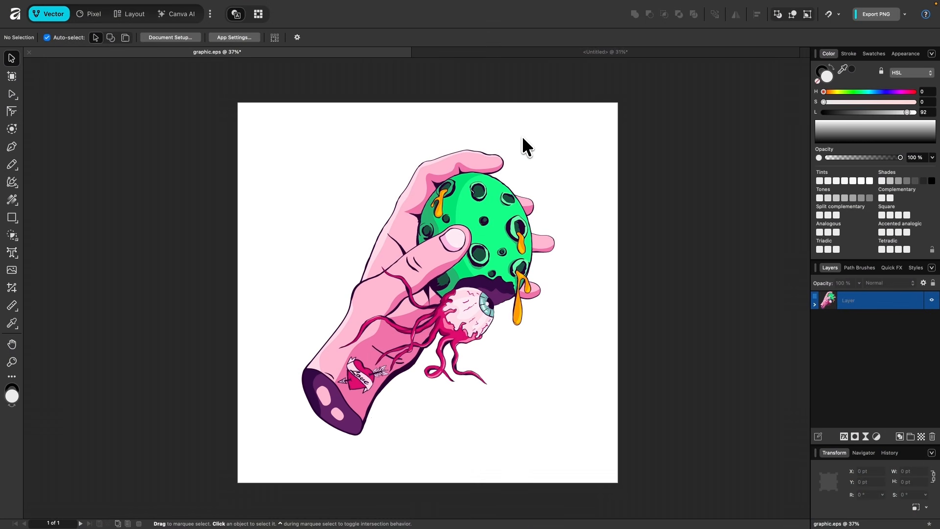
Step: Copy the hand artwork group from graphic.eps and create a new document from the clipboard
click(454, 245)
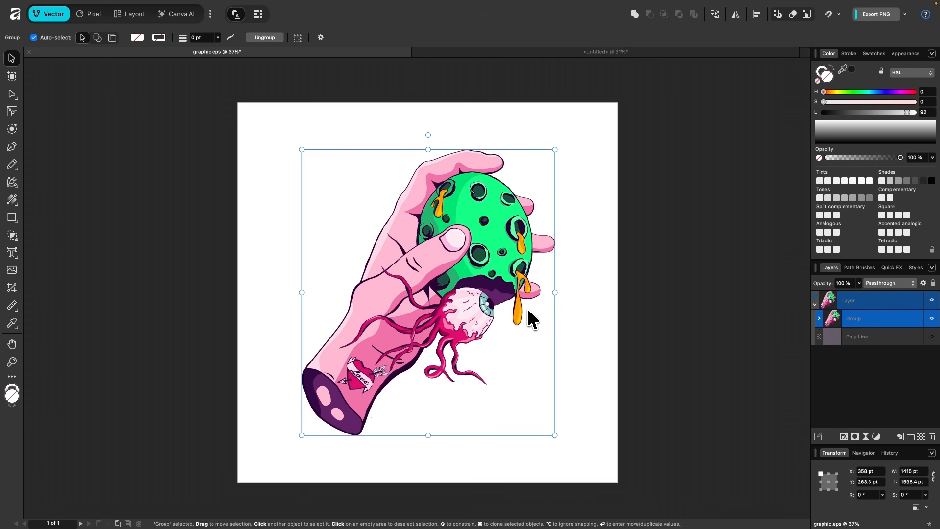
right_click(477, 284)
click(625, 278)
click(647, 272)
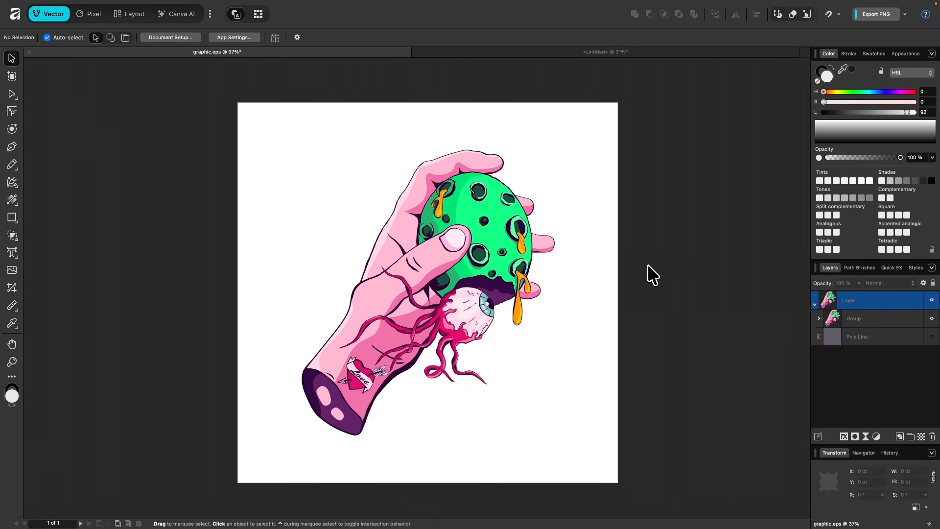
key(super+alt+shift+n)
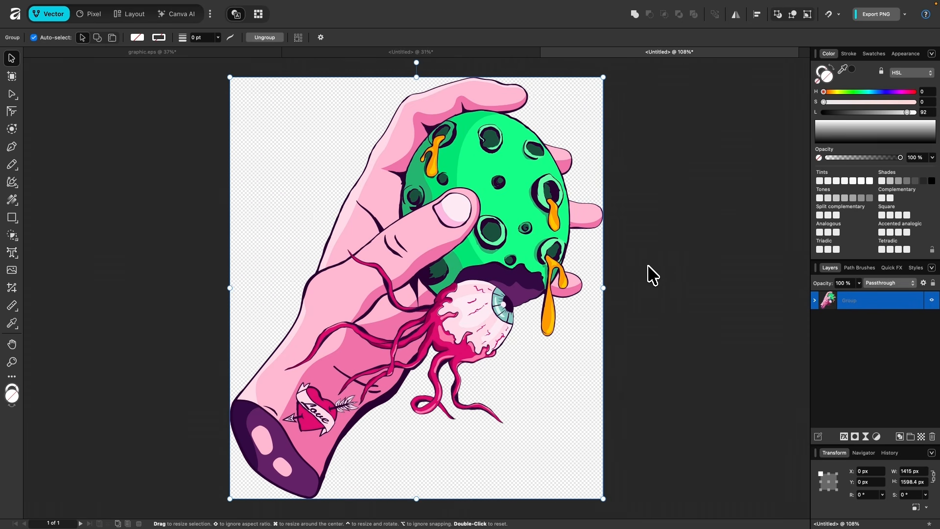
Step: Add an empty pixel layer above the artwork group and deselect everything
key(super+shift+n)
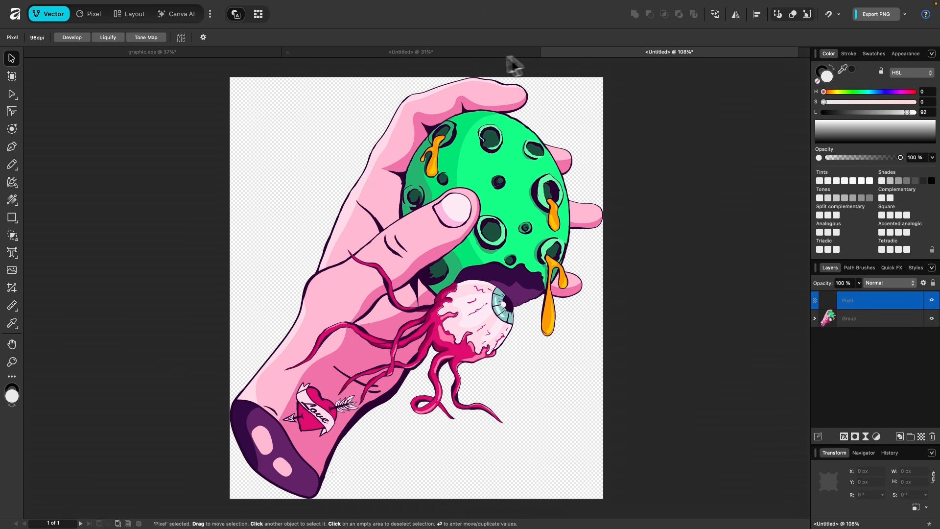
scroll(562, 240, down, 3)
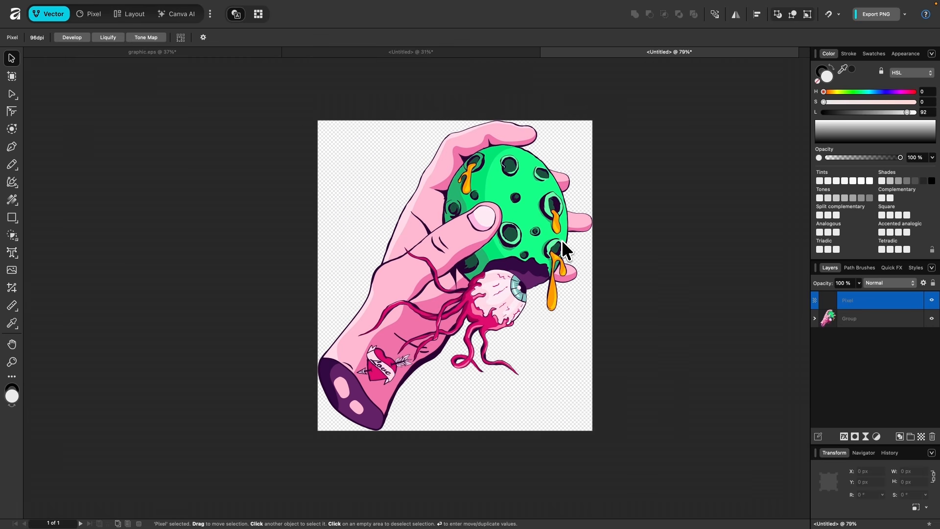
scroll(562, 239, right, 1)
click(630, 242)
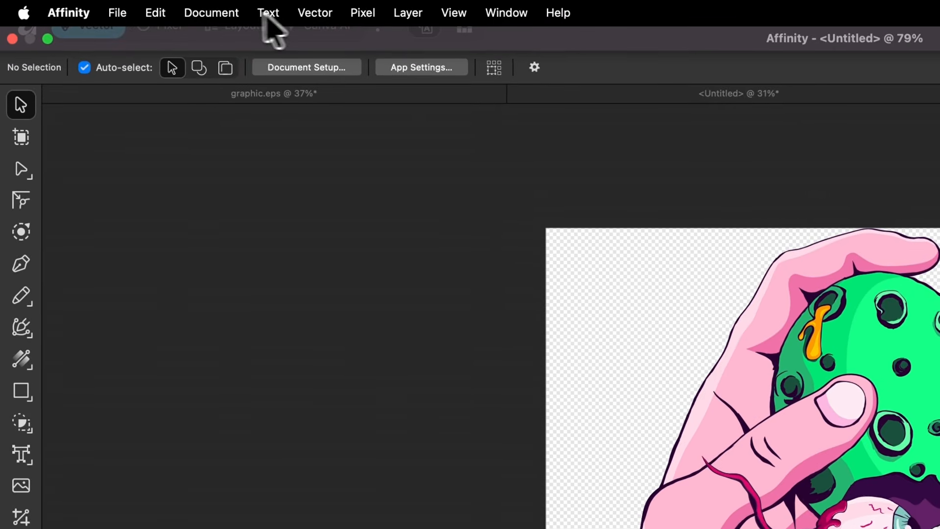
Step: Open the new document's setup and set its units to Inches and its resolution to 300 DPI
click(117, 7)
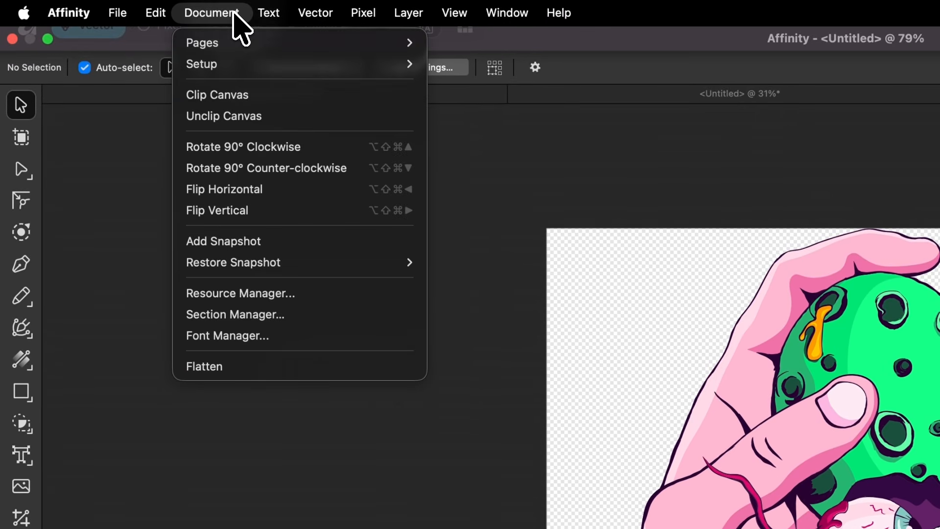
mouse_move(229, 34)
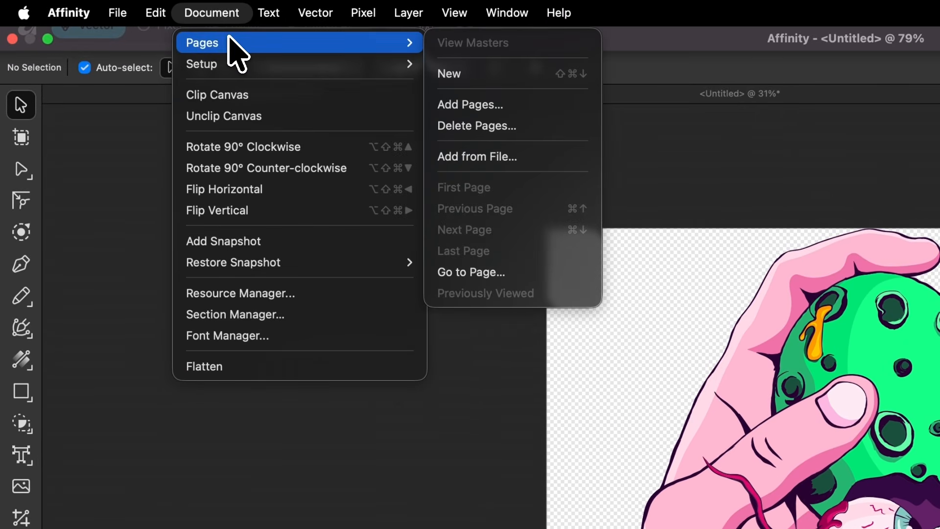
mouse_move(243, 67)
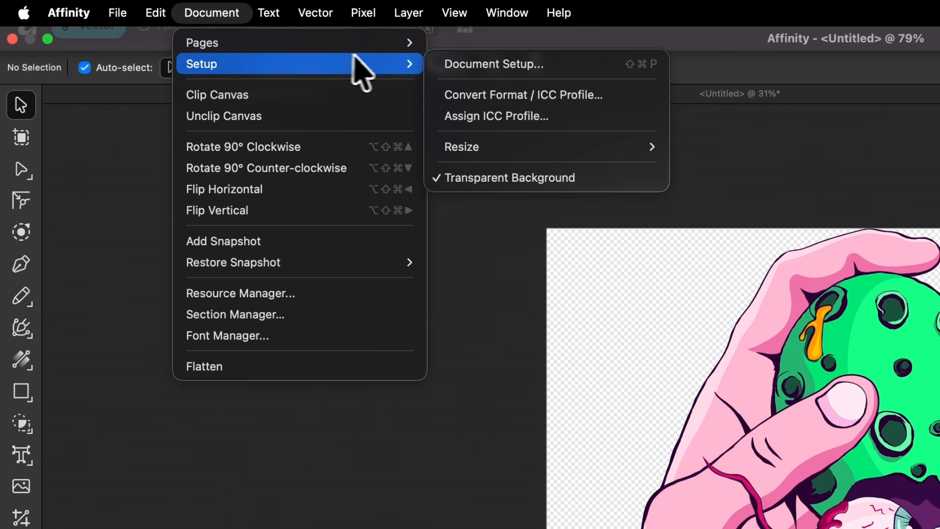
click(466, 74)
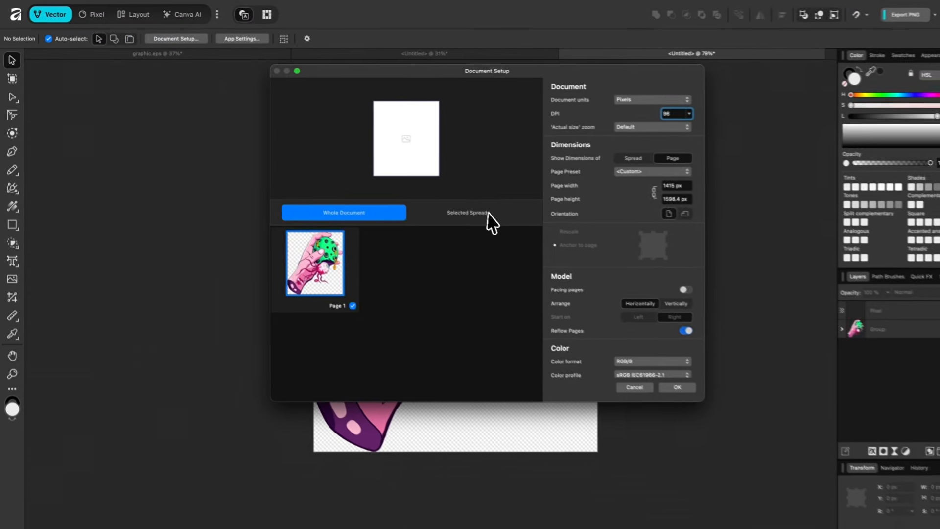
drag(608, 80, 647, 120)
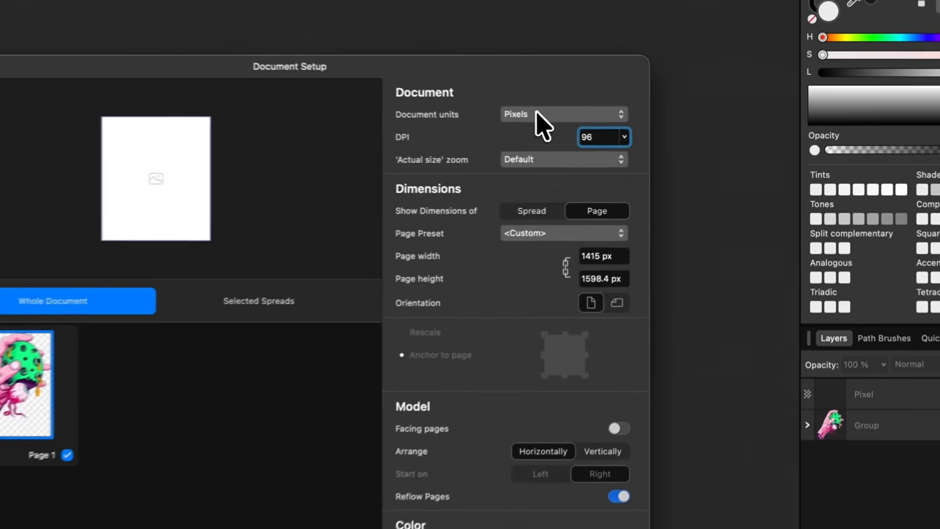
click(536, 112)
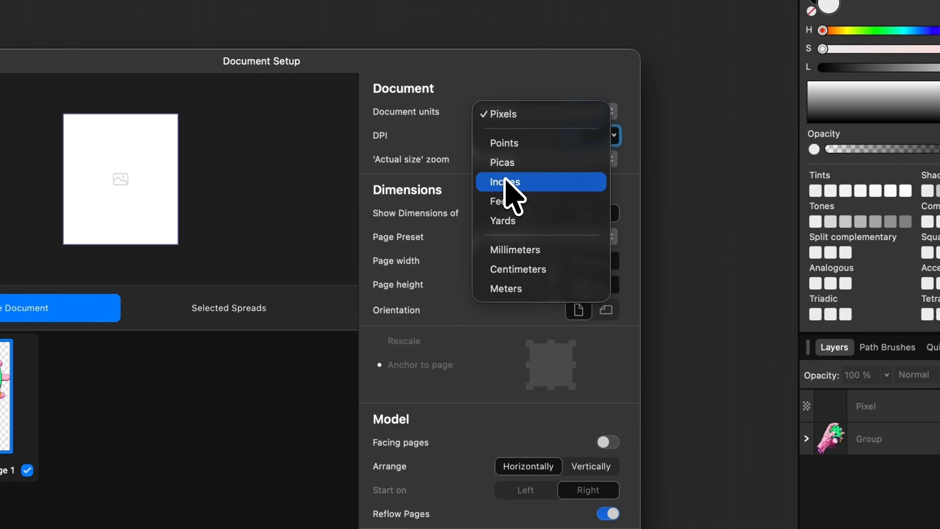
click(505, 182)
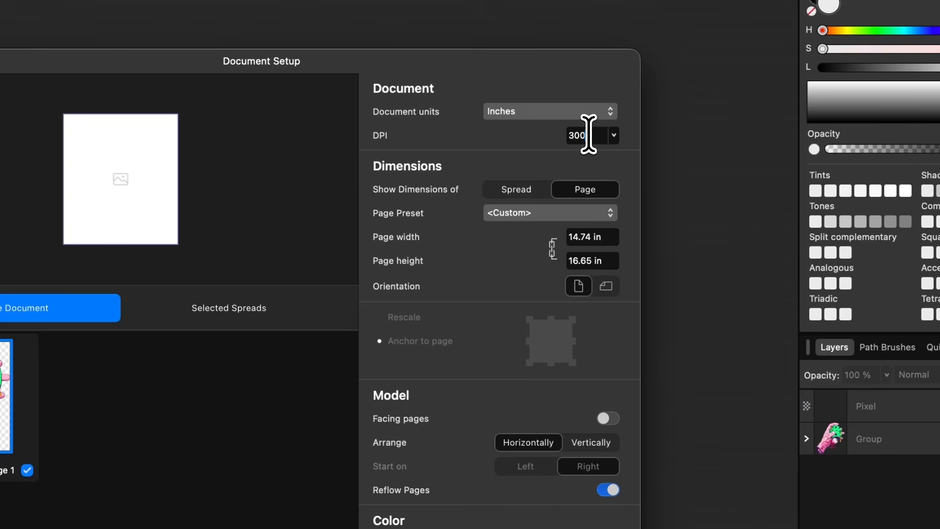
Step: Set the document's color format to CMYK/8 with the U.S. Web Coated (SWOP) v2 profile and apply the setup
scroll(490, 314, down, 3)
click(504, 254)
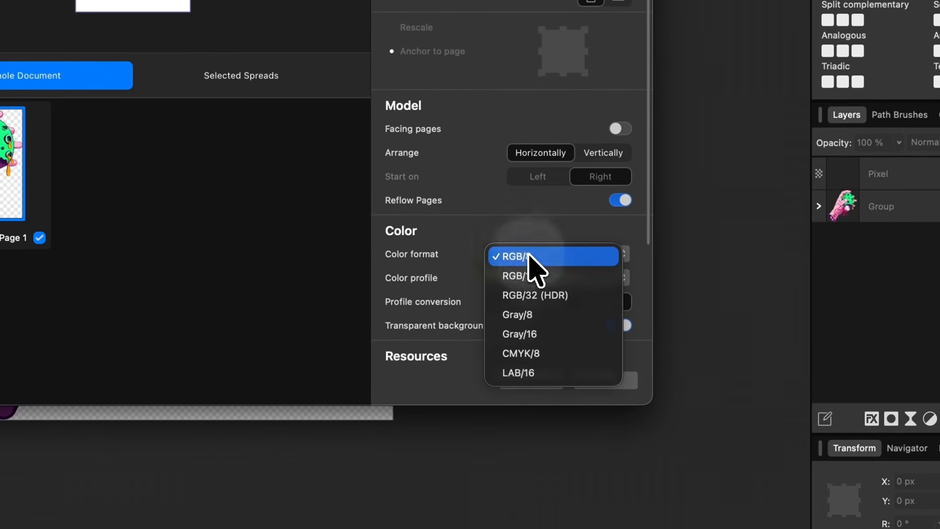
click(529, 354)
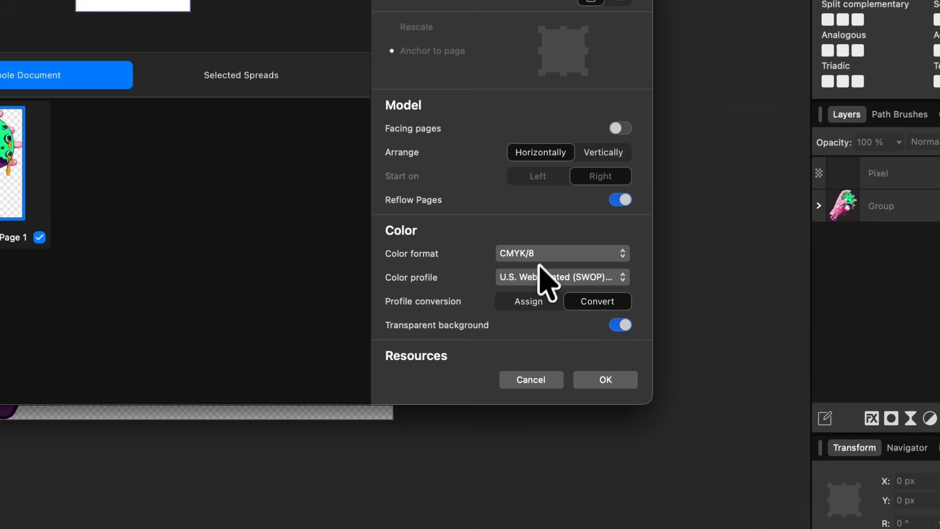
click(522, 283)
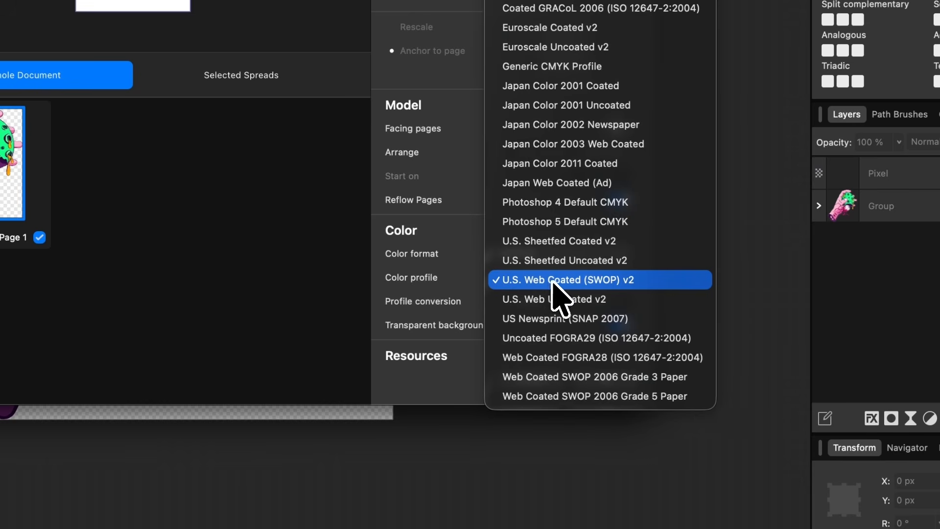
click(466, 274)
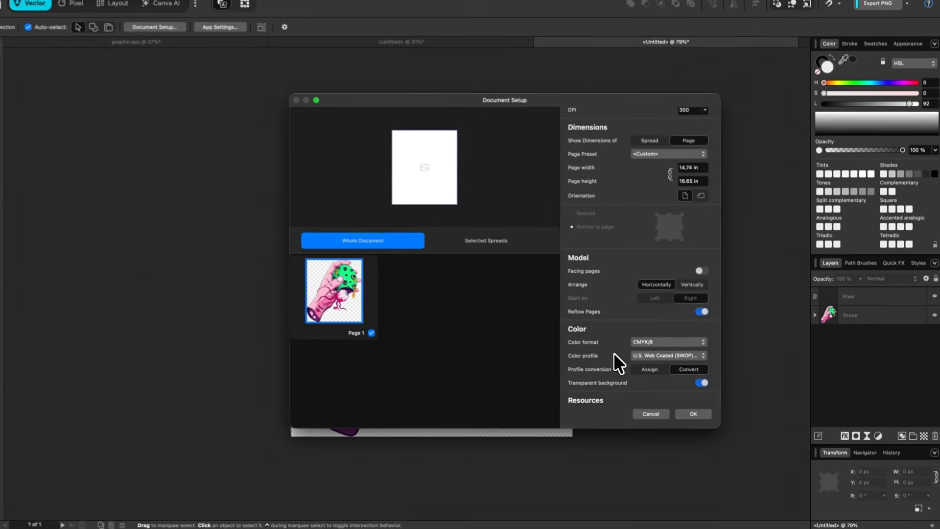
click(696, 415)
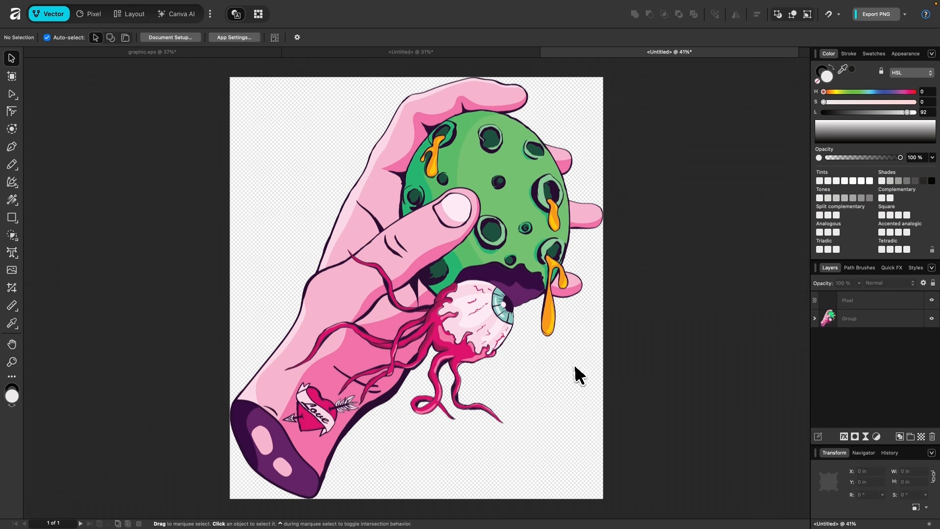
Step: Review the document's overall size in the Resize Document settings and close them without resizing
scroll(571, 365, down, 3)
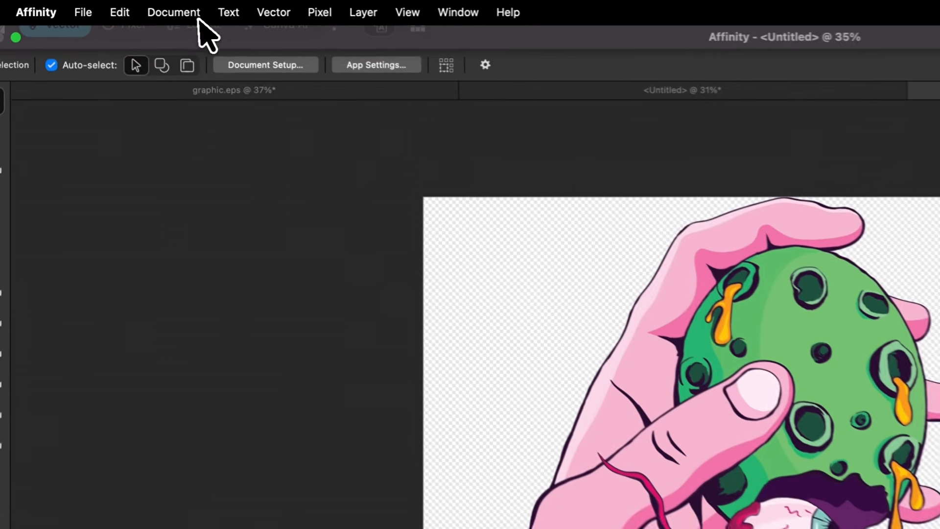
click(124, 8)
mouse_move(194, 64)
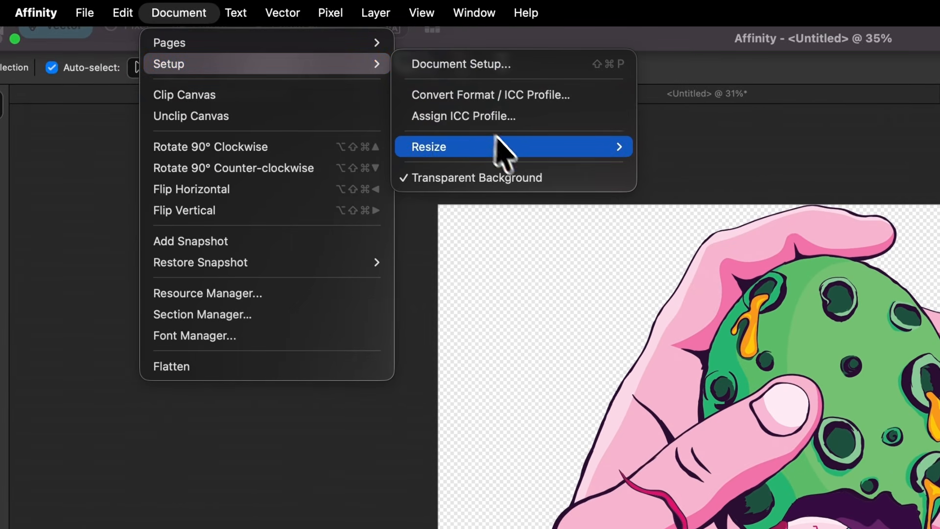
mouse_move(516, 154)
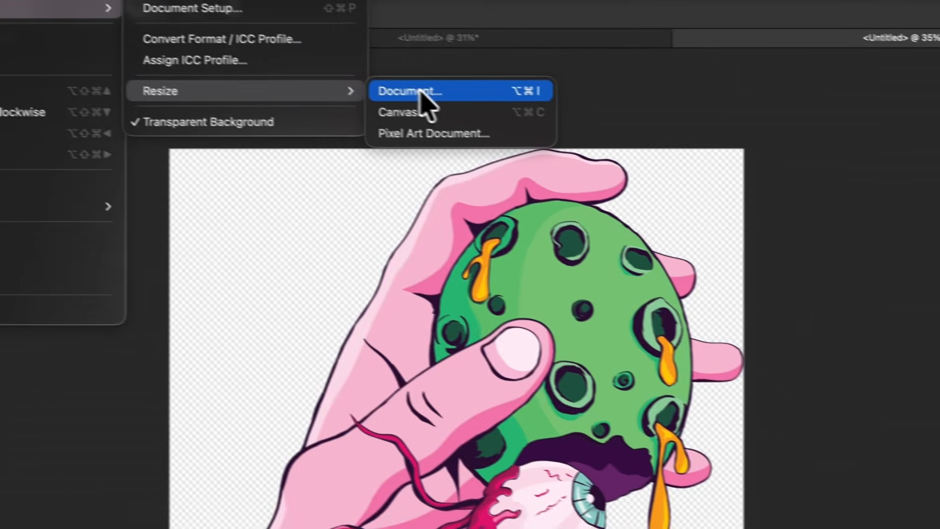
click(693, 146)
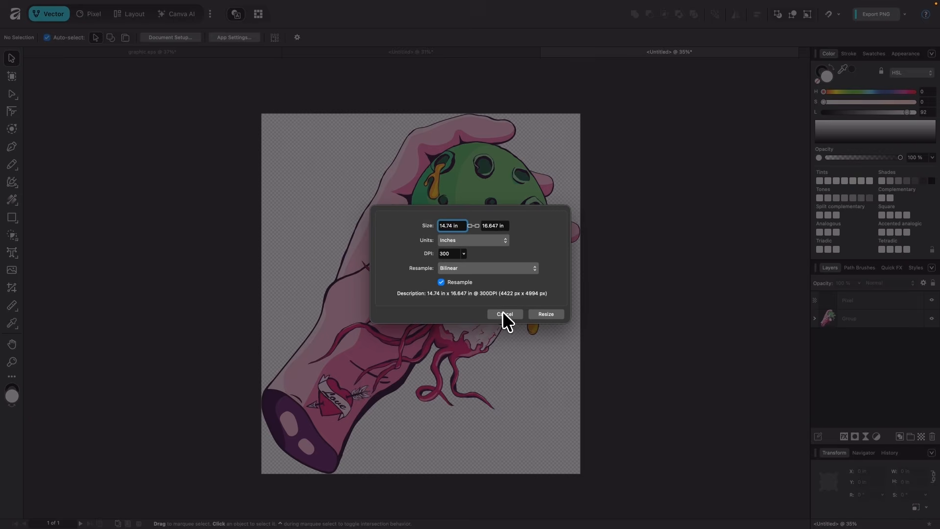
click(503, 314)
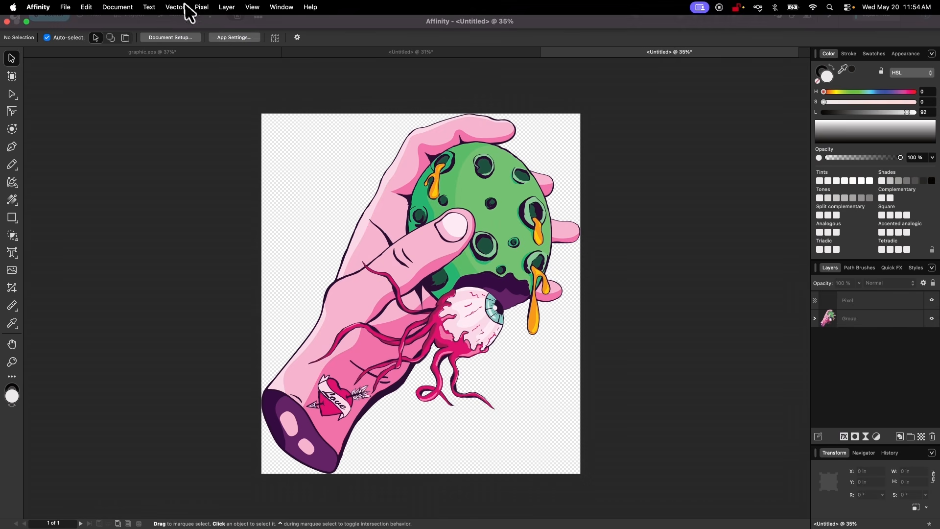
Step: Resize the canvas to 17.74 by 19.647 in, with the width and height unlinked and the anchor at the center
click(124, 9)
mouse_move(204, 66)
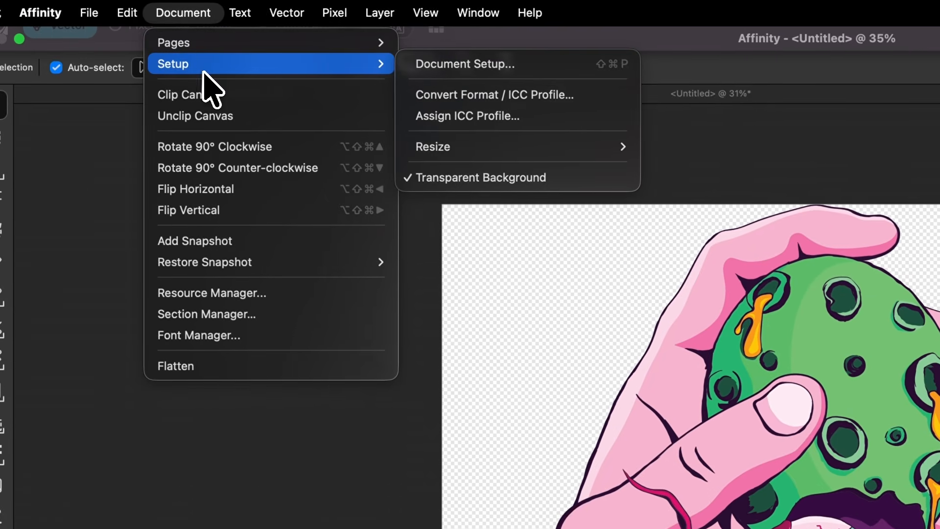
mouse_move(556, 146)
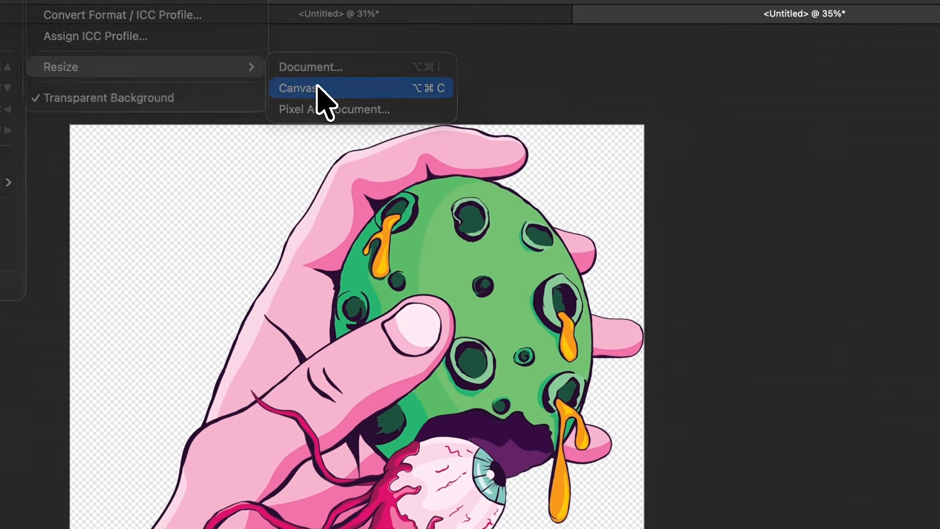
click(675, 168)
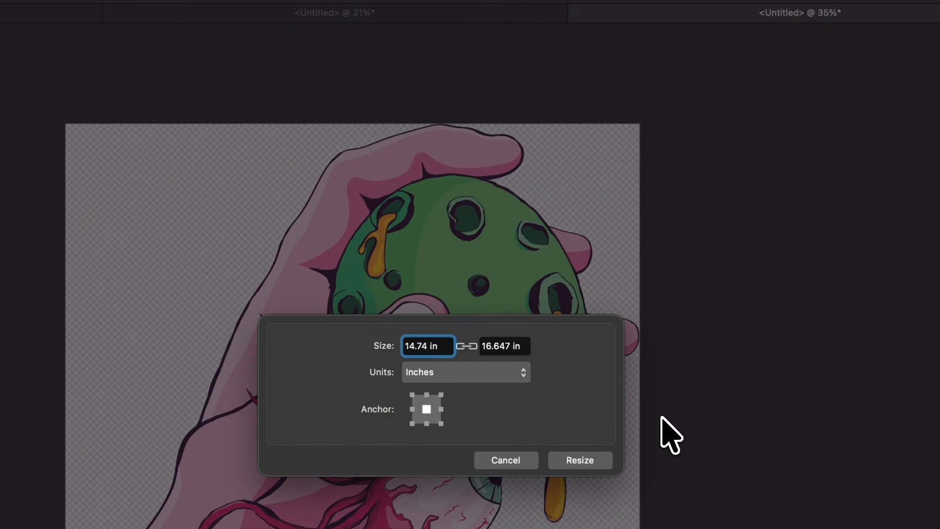
click(468, 349)
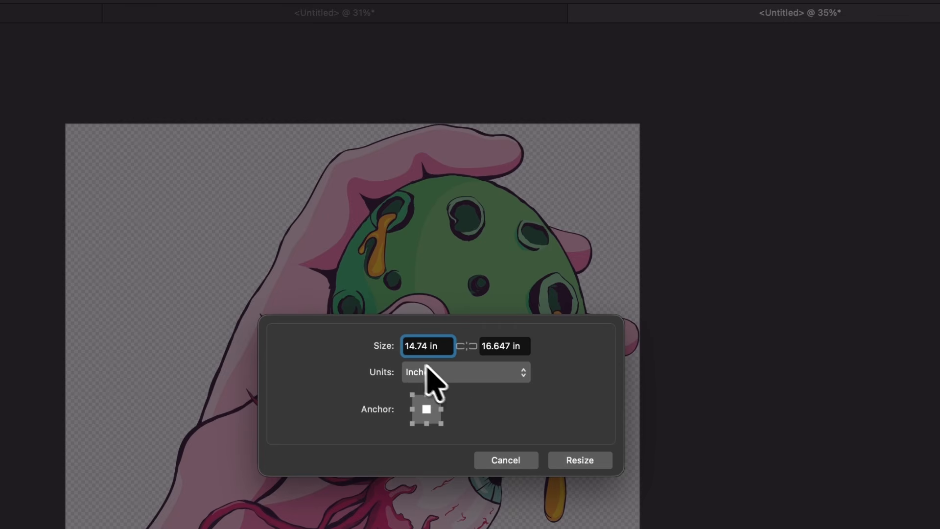
drag(405, 346, 449, 346)
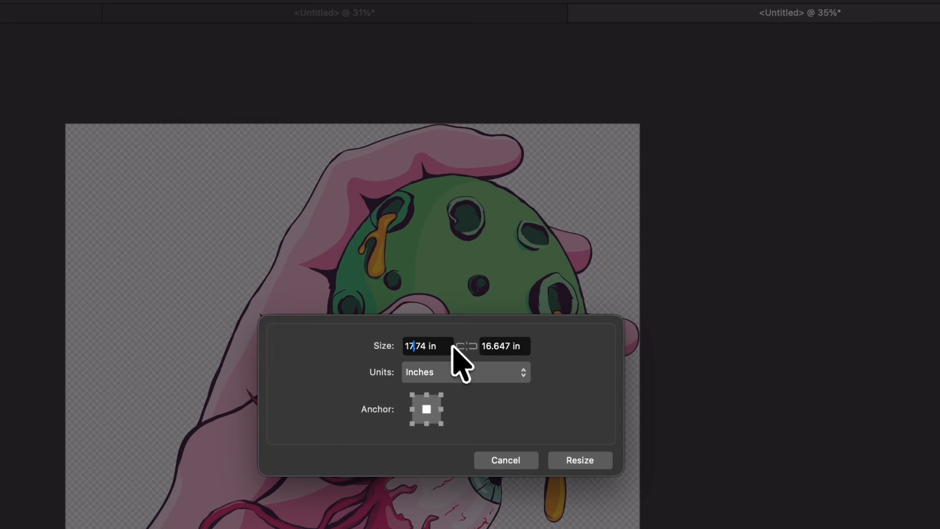
drag(522, 346, 482, 346)
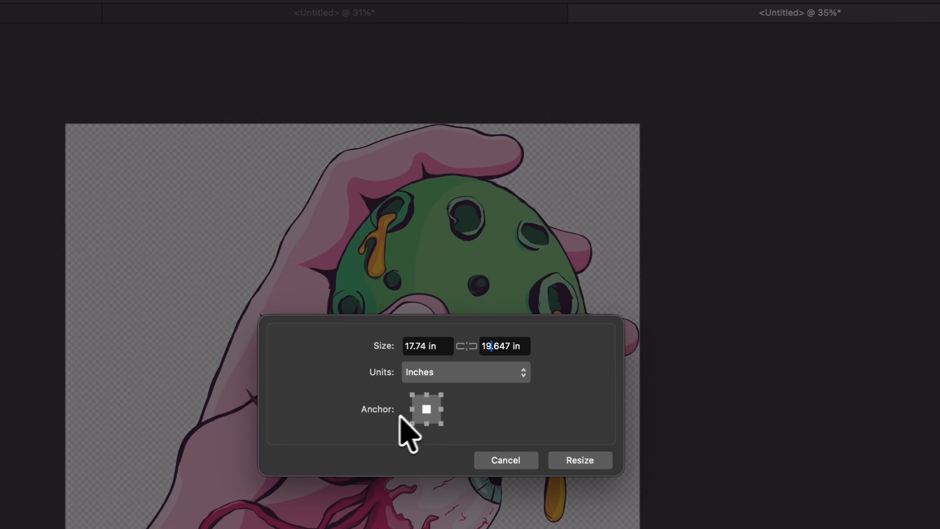
click(424, 409)
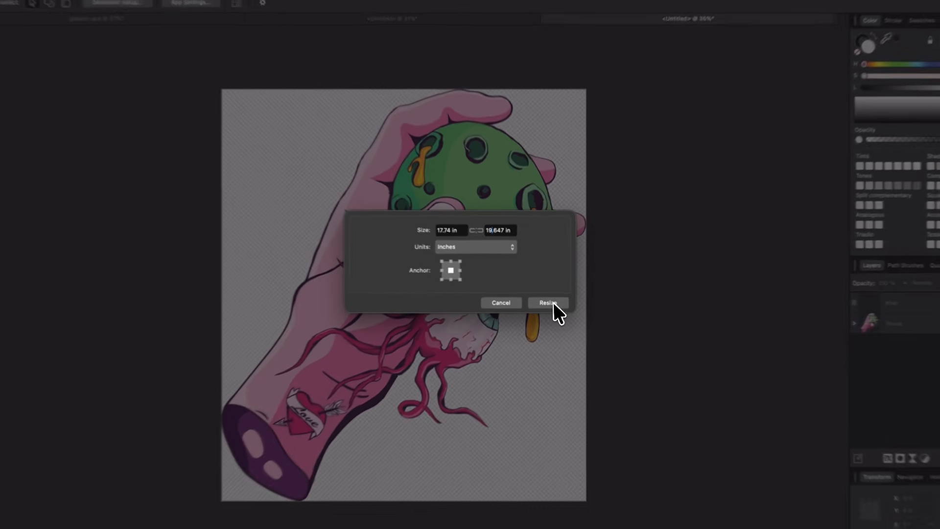
click(553, 314)
scroll(487, 279, down, 2)
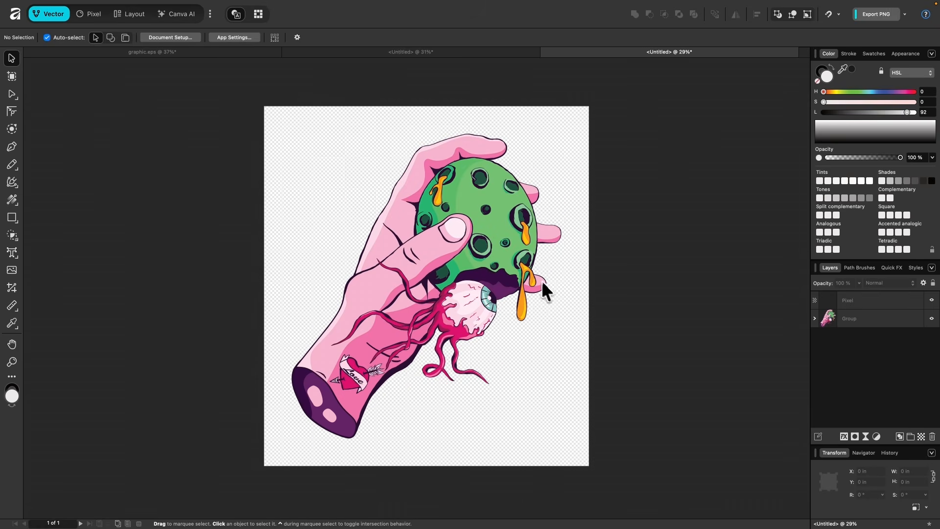
Step: Rasterize the hand artwork group into a pixel layer
click(467, 243)
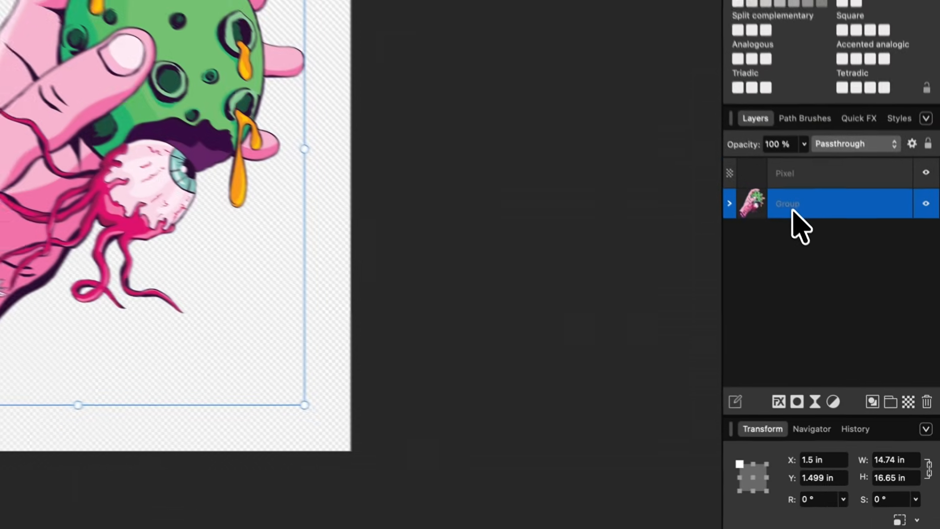
right_click(865, 324)
scroll(850, 398, down, 5)
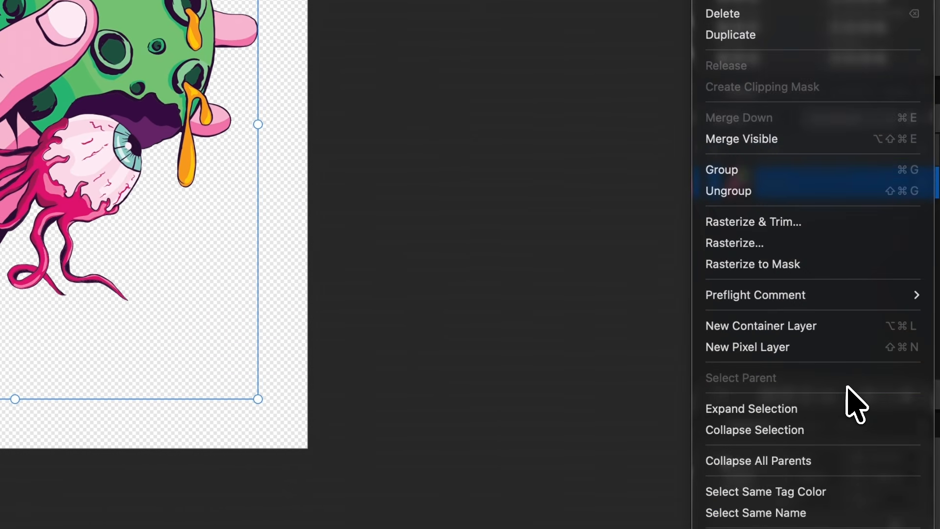
click(746, 242)
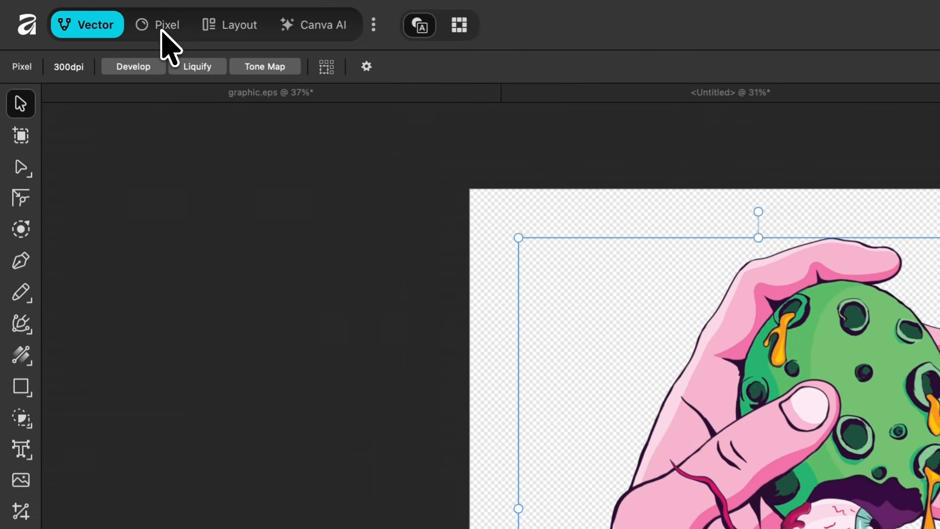
Step: Switch to the Pixel workspace, turn on the pixel view mode and show the document's color channels
click(163, 28)
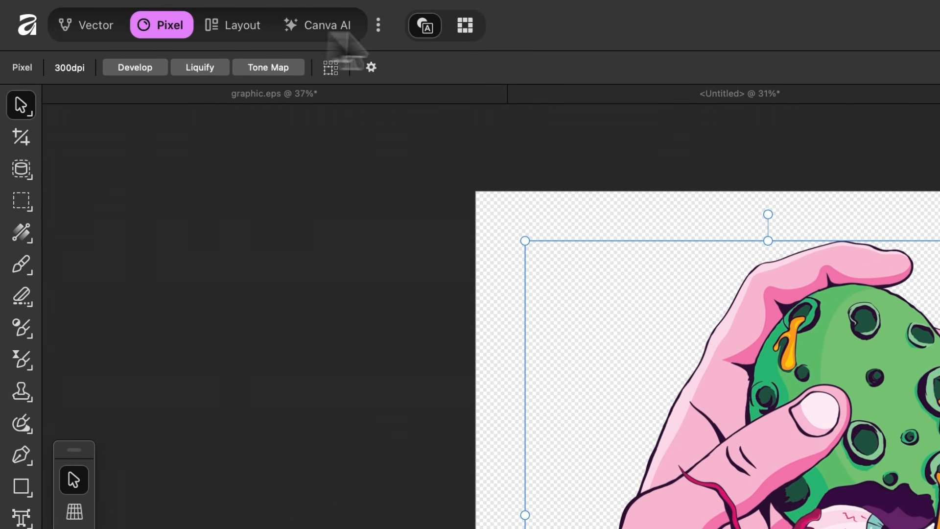
click(465, 26)
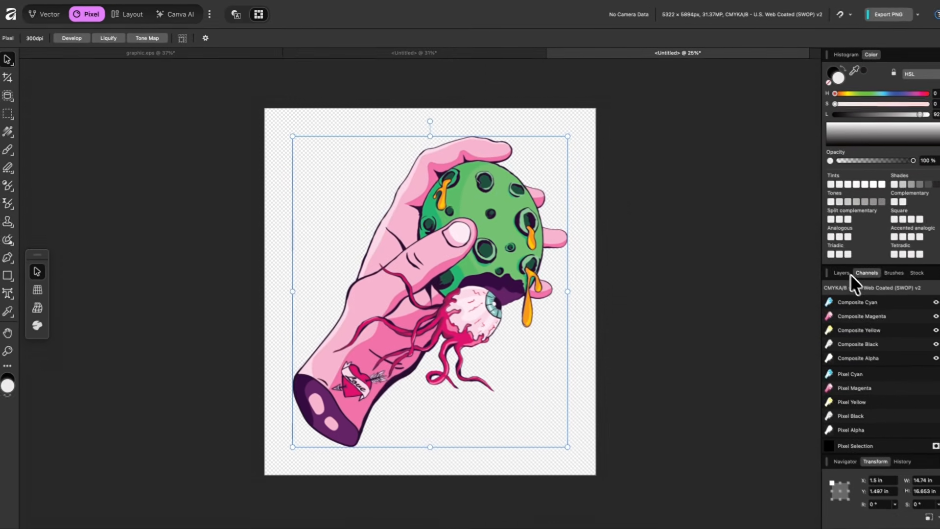
click(841, 272)
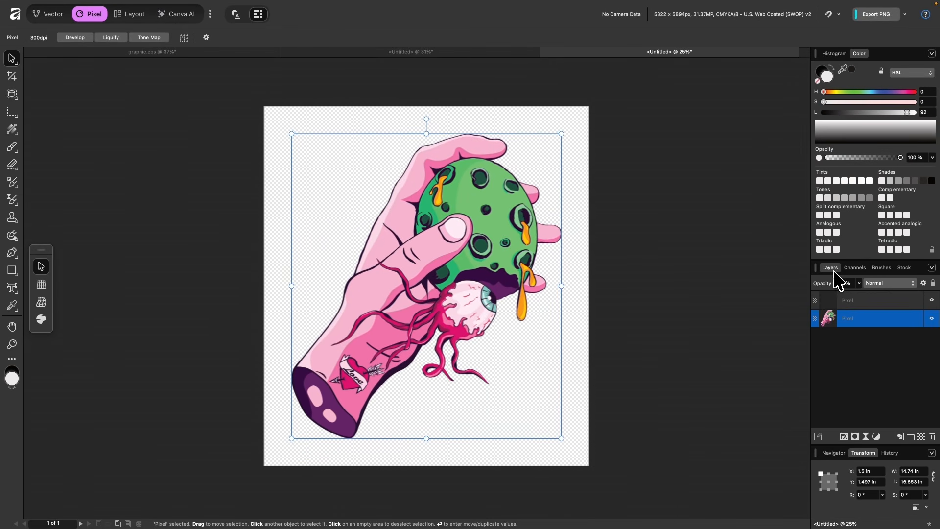
click(856, 268)
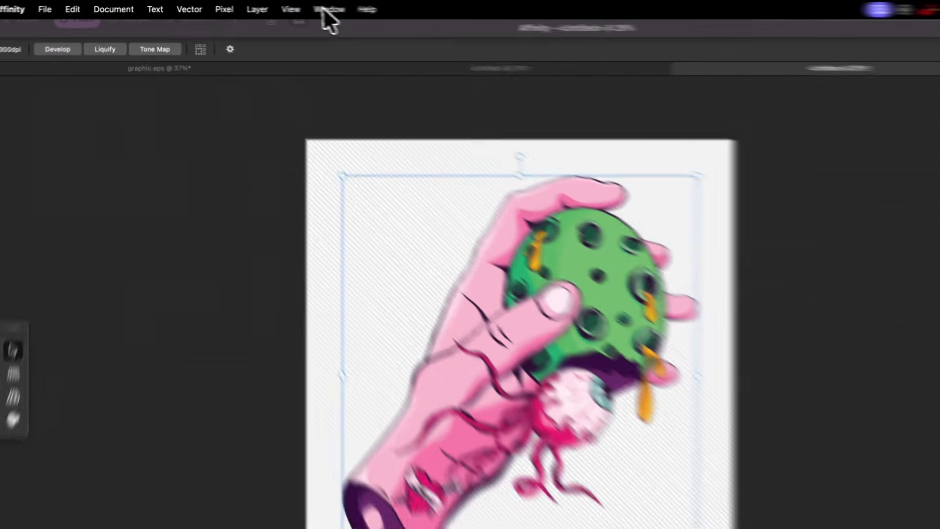
click(280, 7)
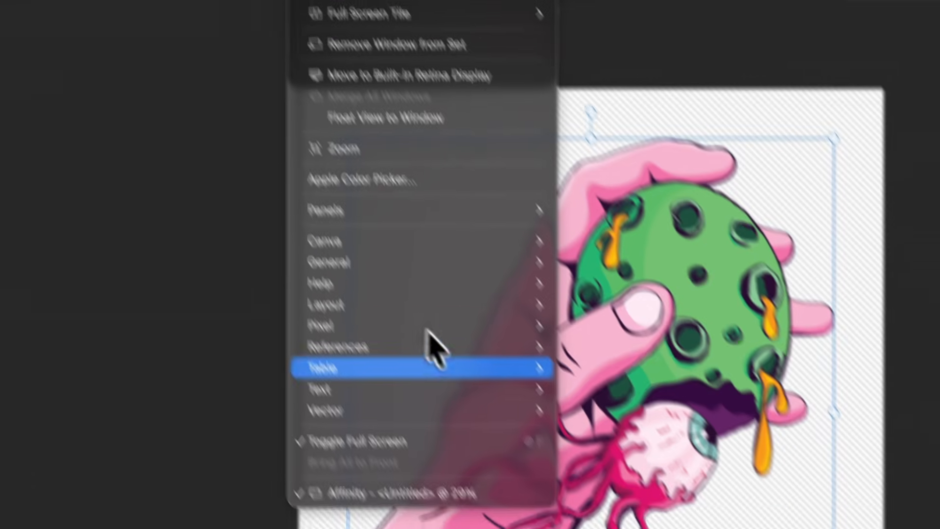
mouse_move(465, 326)
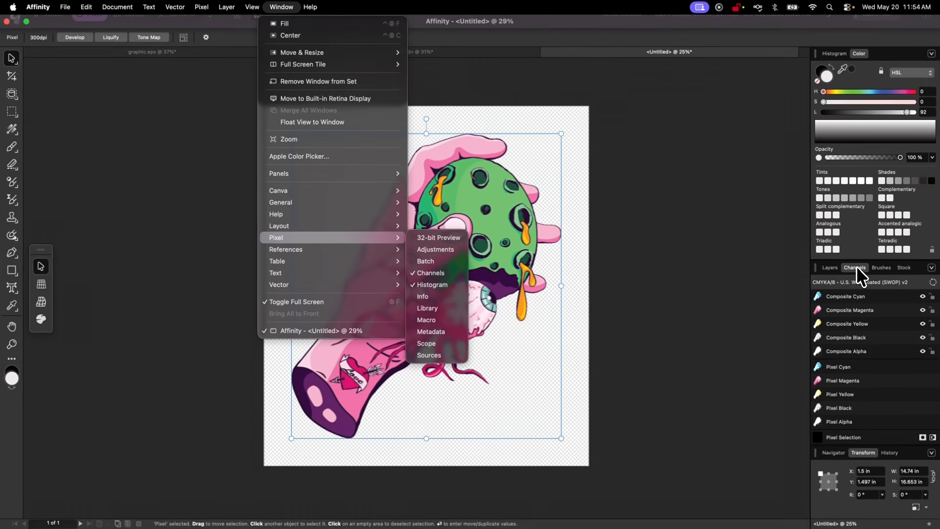
click(857, 268)
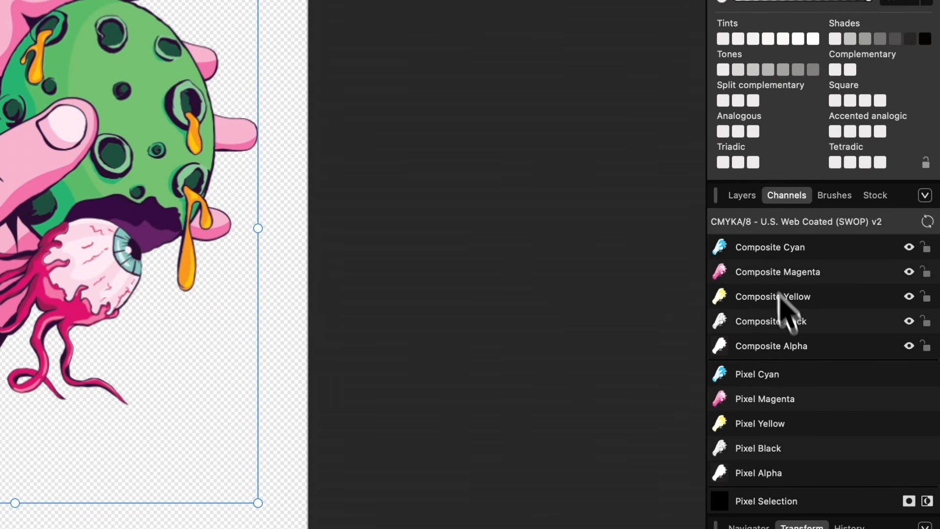
Step: Isolate the composite Cyan, Magenta, Yellow and Black channels one at a time to examine each in the artwork
click(766, 252)
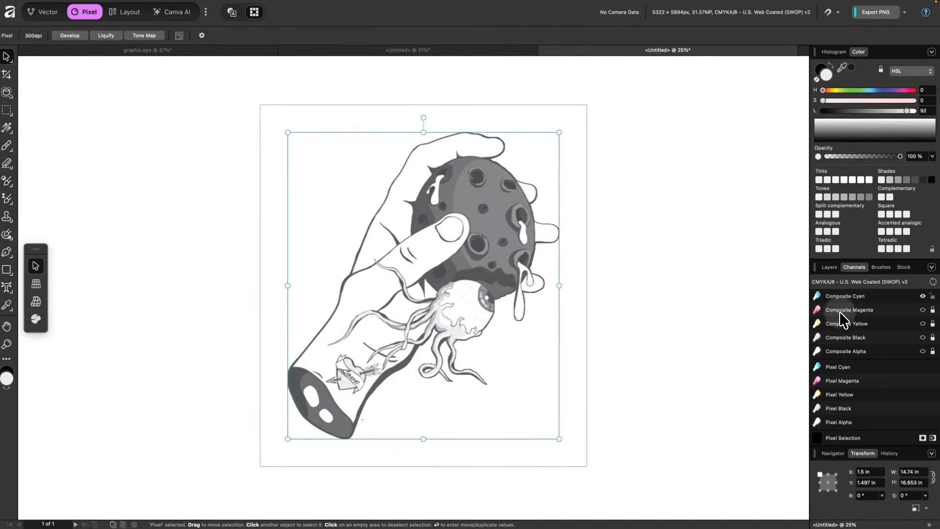
click(763, 275)
click(838, 322)
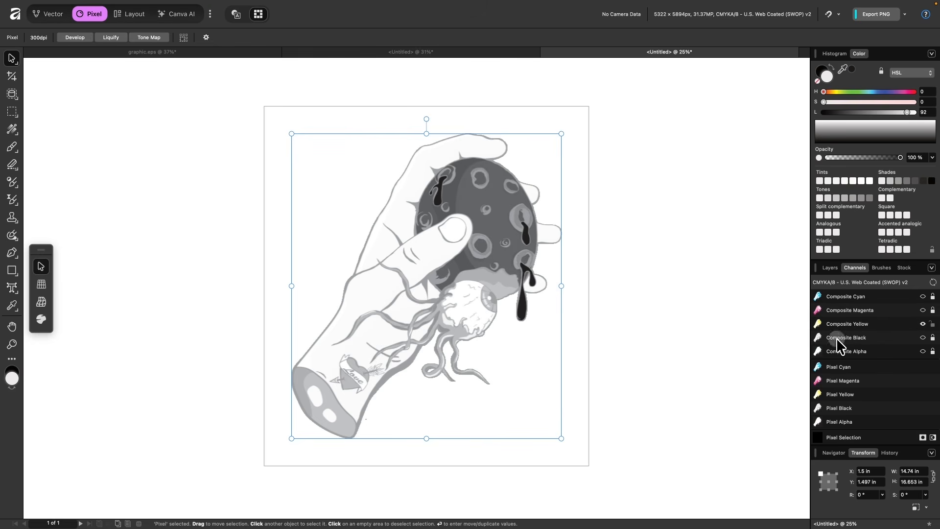
click(838, 337)
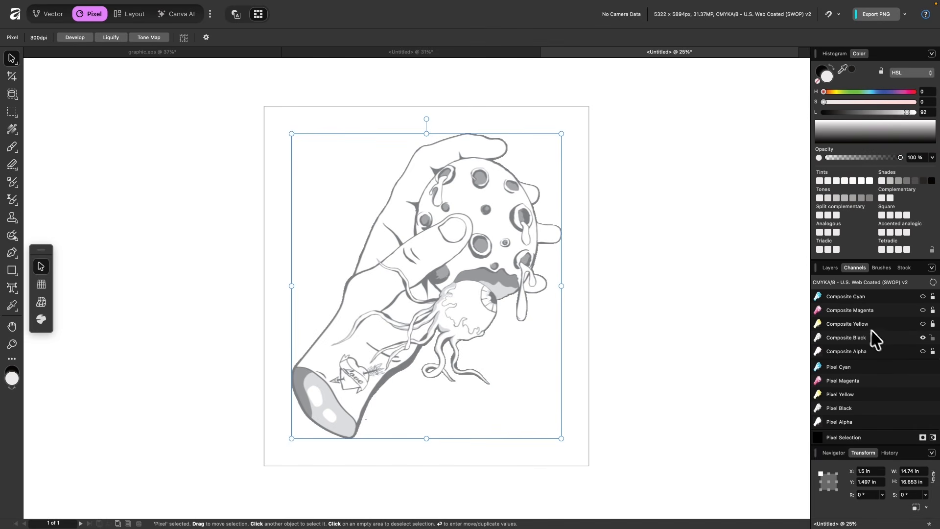
click(864, 324)
click(876, 312)
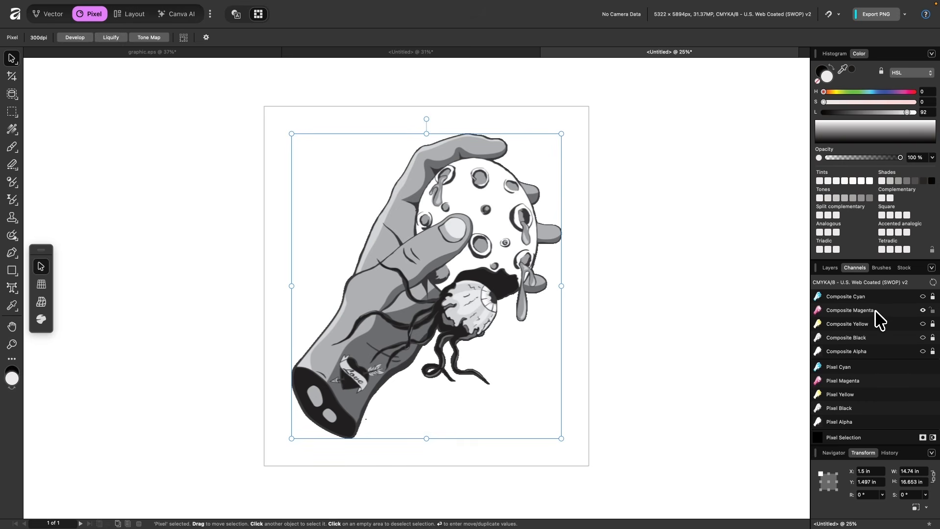
Step: Isolate the Composite Cyan channel and start a Halftone filter on it
click(876, 299)
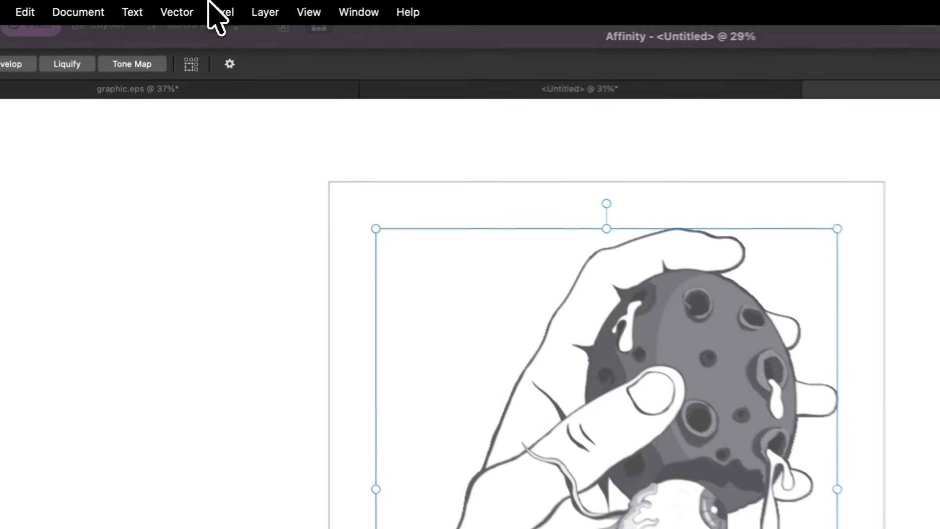
click(226, 13)
mouse_move(273, 45)
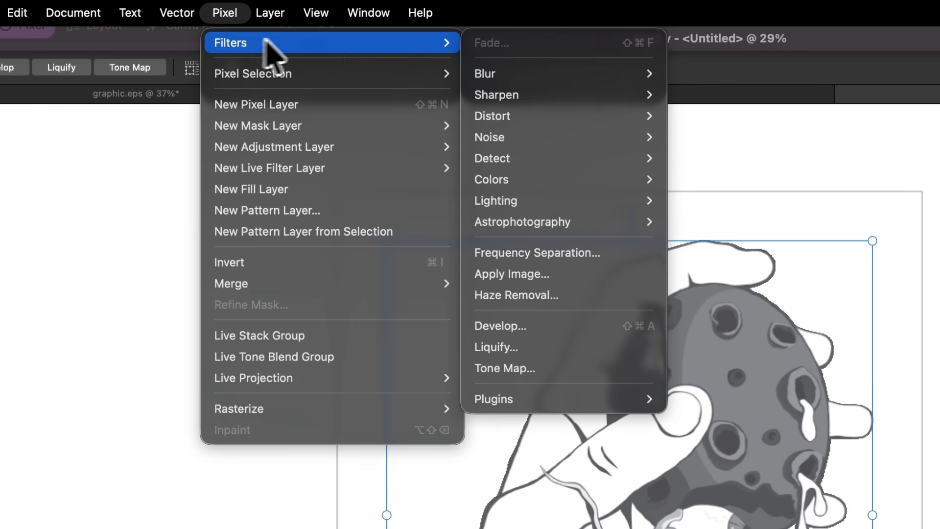
mouse_move(603, 179)
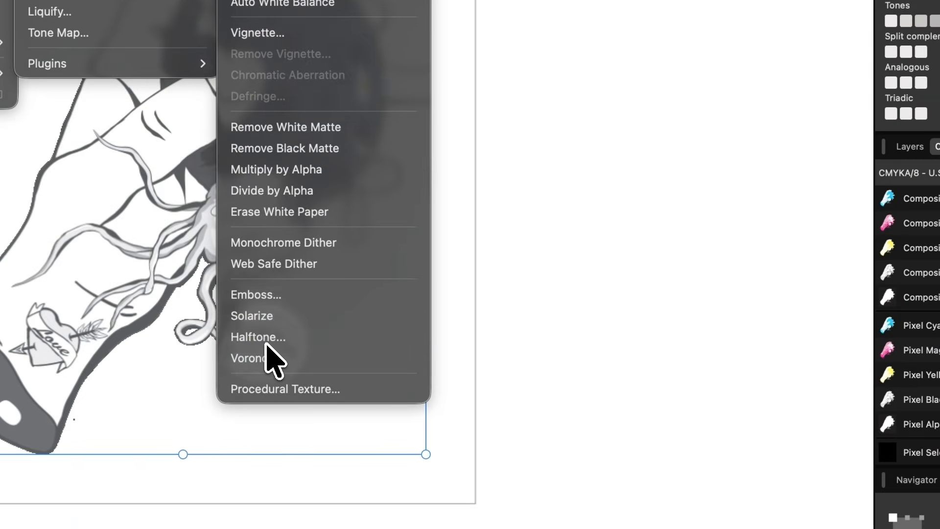
click(465, 406)
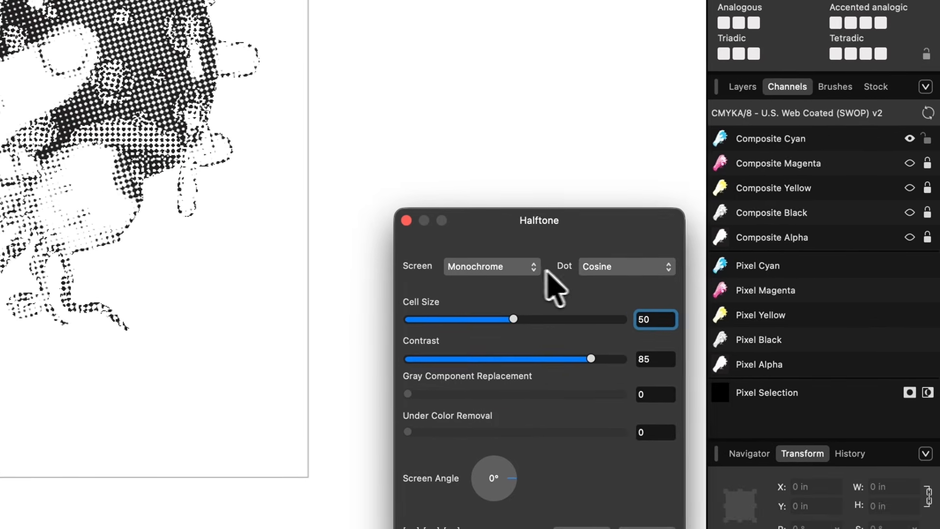
Step: Set the halftone's dot shape to Round and its cell size to 10
click(606, 270)
click(599, 288)
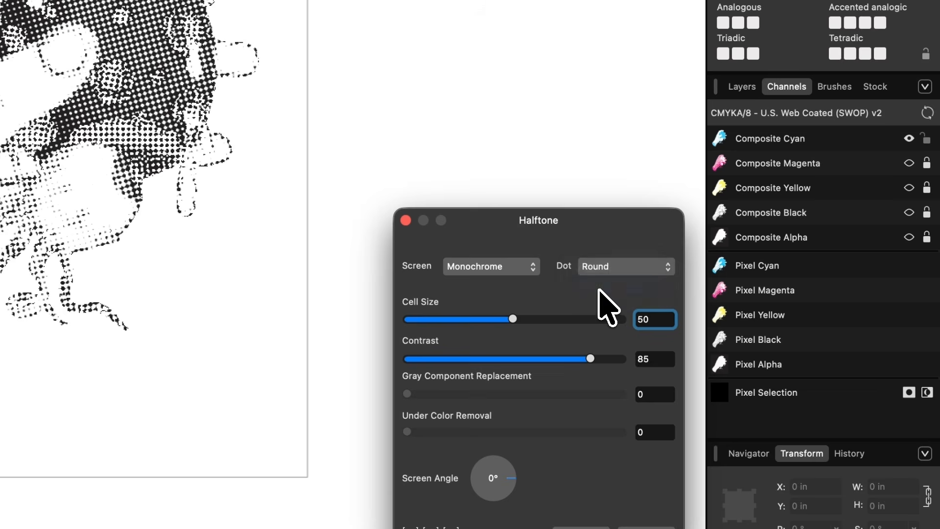
mouse_move(513, 319)
mouse_down()
mouse_move(552, 320)
mouse_move(493, 319)
mouse_move(518, 319)
mouse_up()
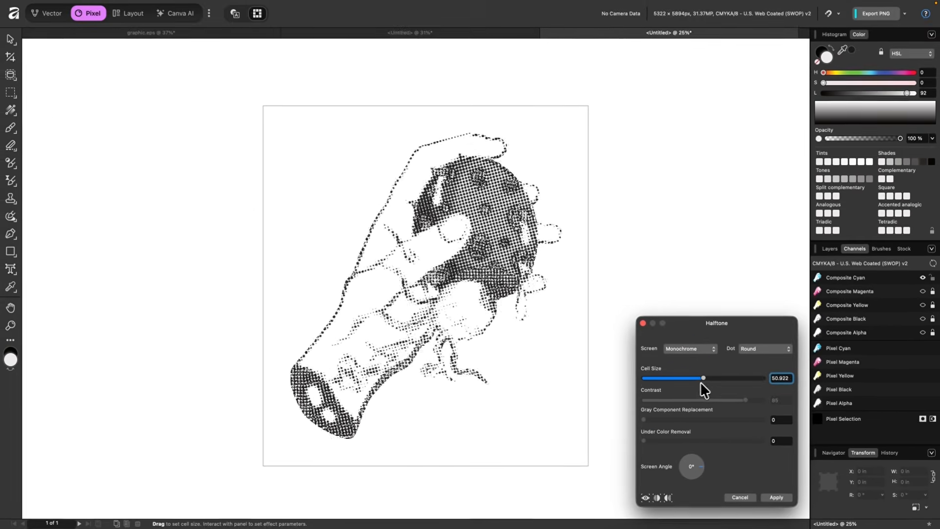
drag(701, 383, 661, 390)
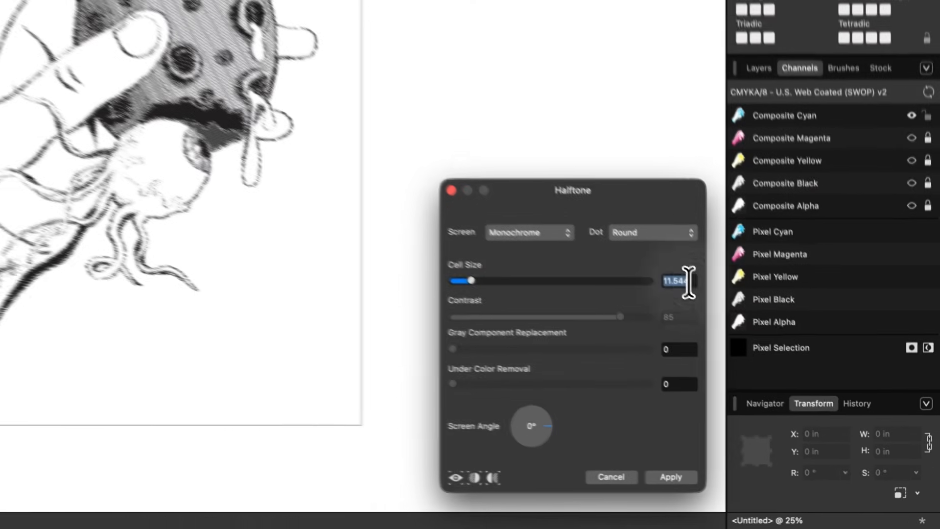
text(10)
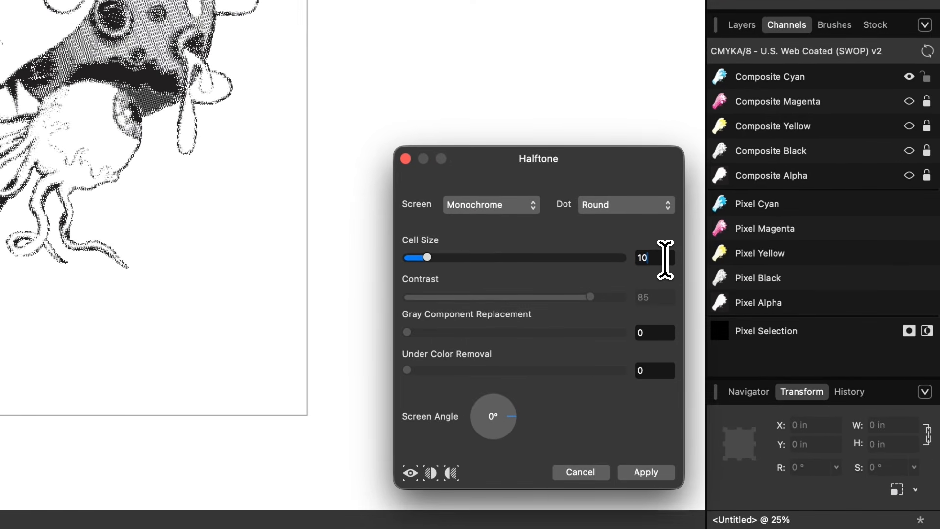
Step: Set the cyan channel halftone's screen angle to 15° and apply the filter
key(Return)
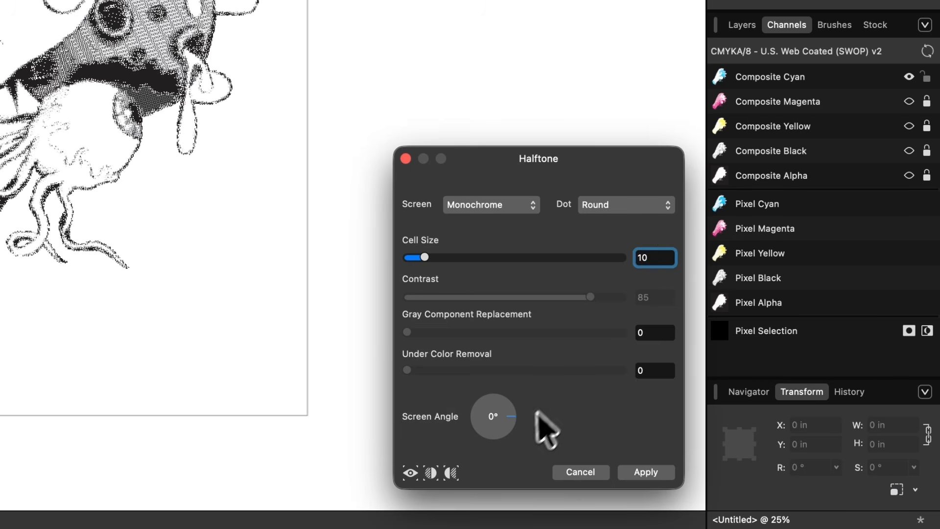
click(494, 417)
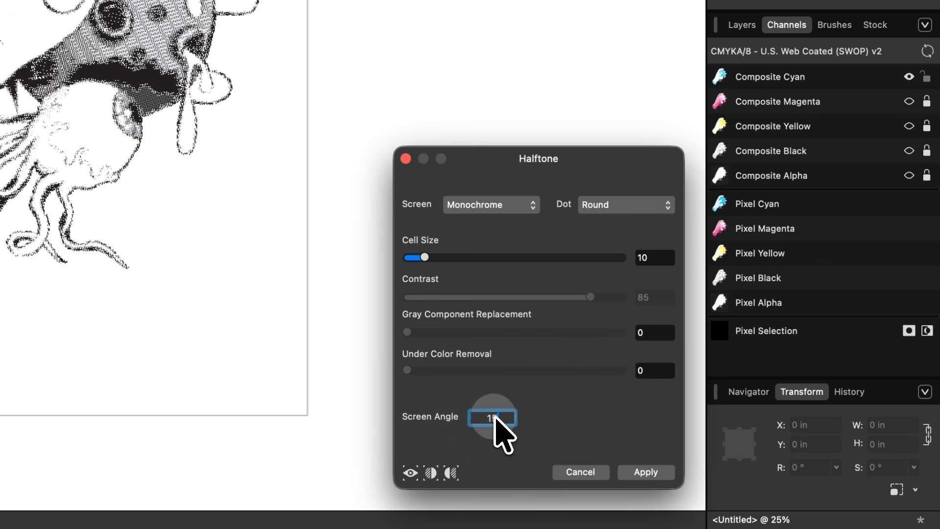
text(15)
key(Return)
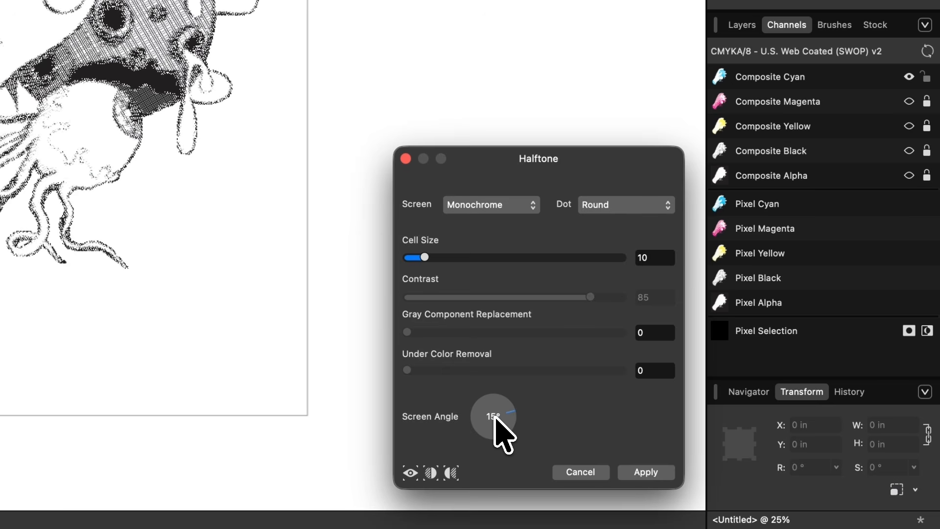
click(646, 473)
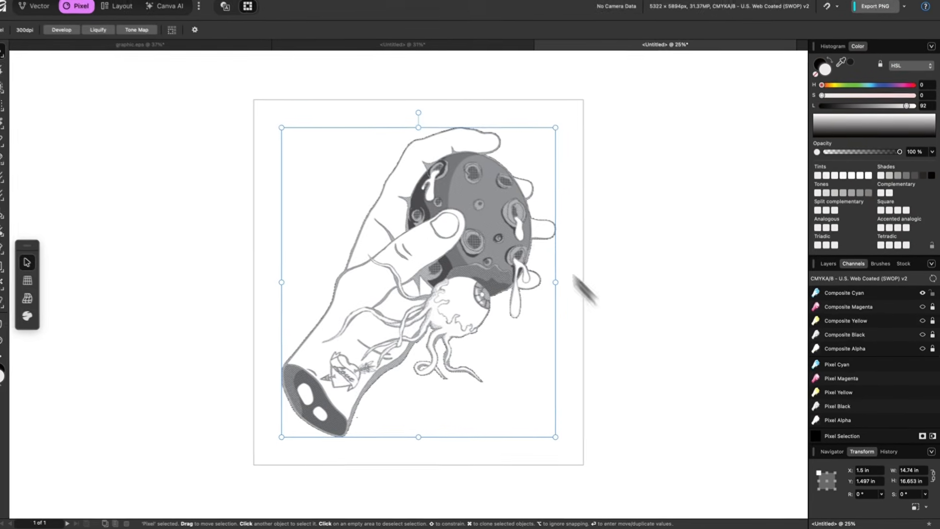
Step: Isolate the Composite Magenta channel and start a Halftone filter on it
scroll(477, 177, up, 5)
scroll(477, 177, up, 5)
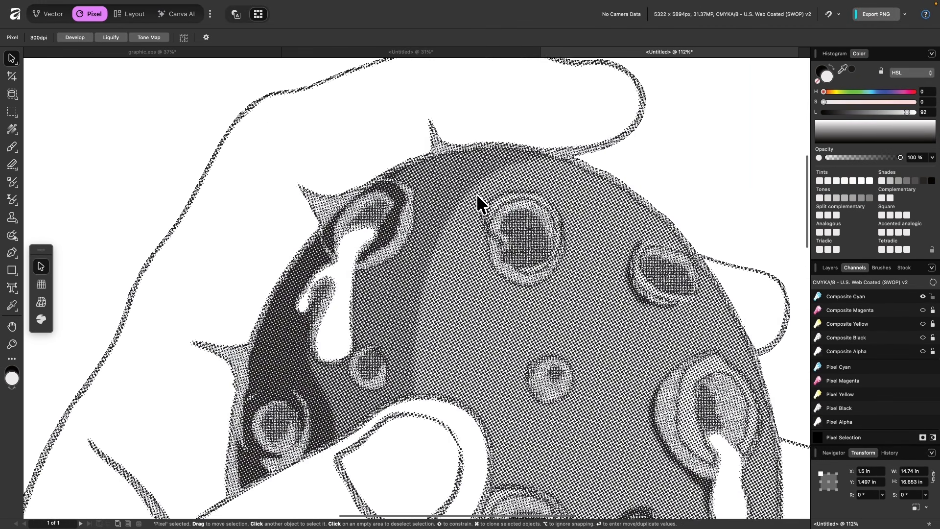
scroll(478, 150, down, 8)
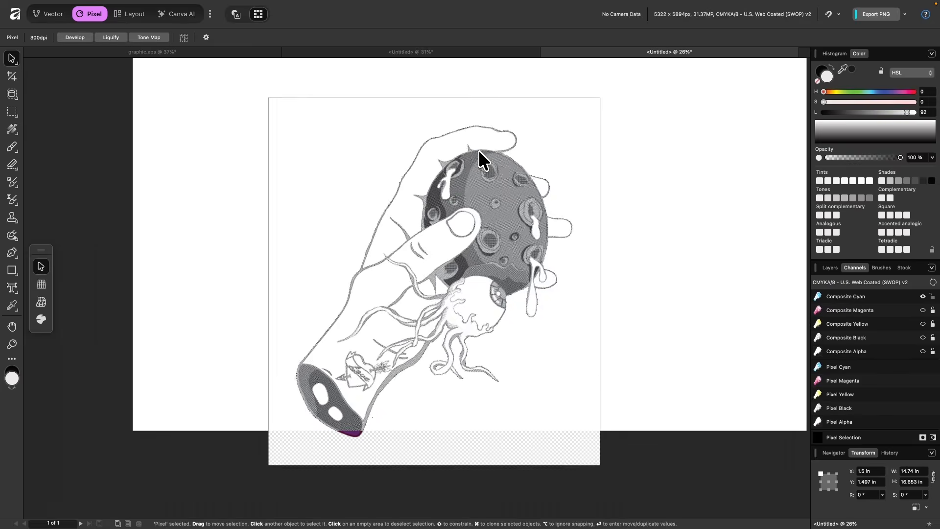
scroll(565, 196, up, 1)
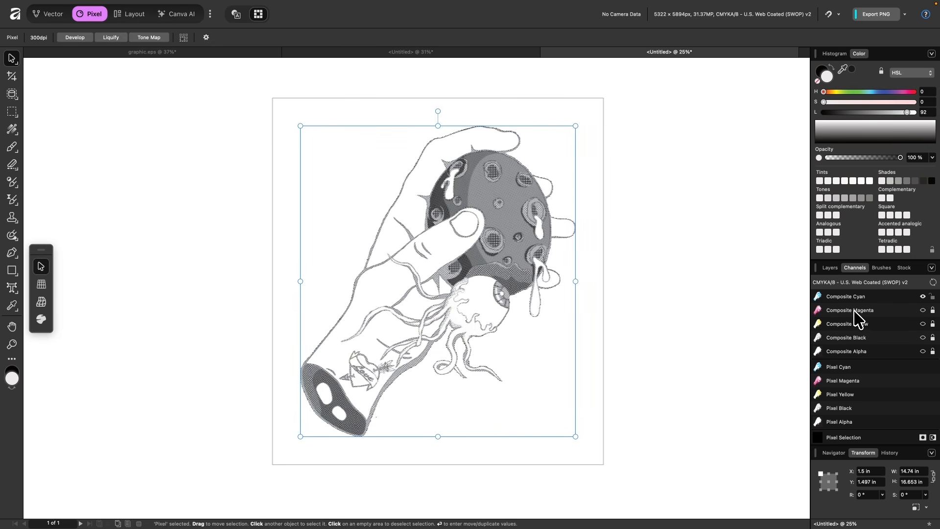
click(922, 310)
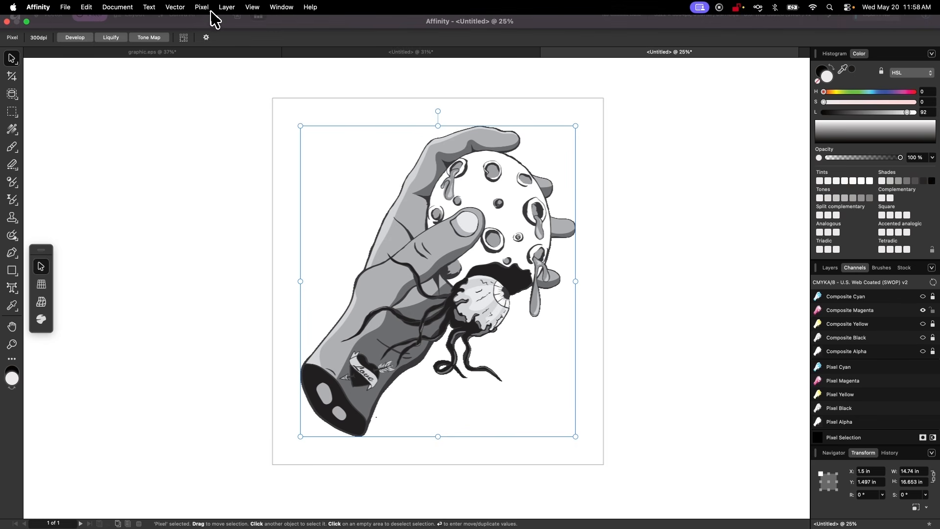
click(210, 9)
mouse_move(233, 27)
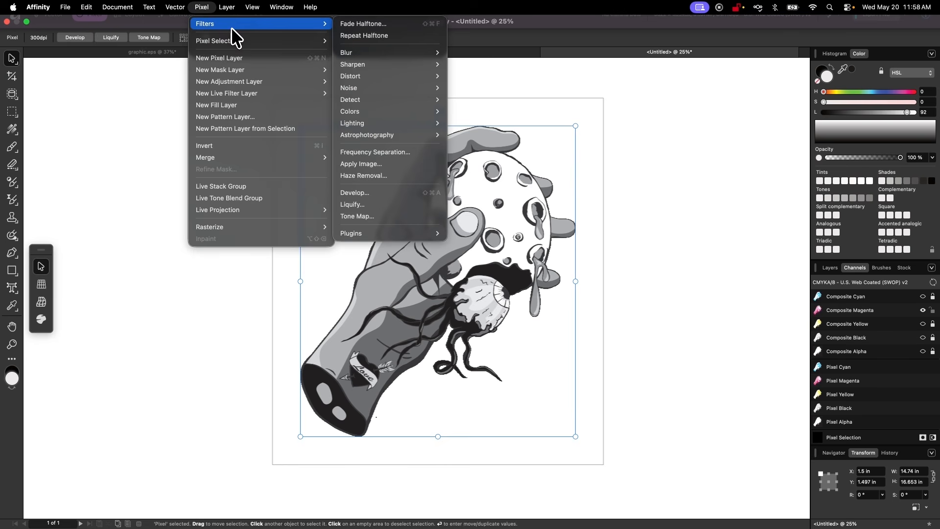
mouse_move(427, 113)
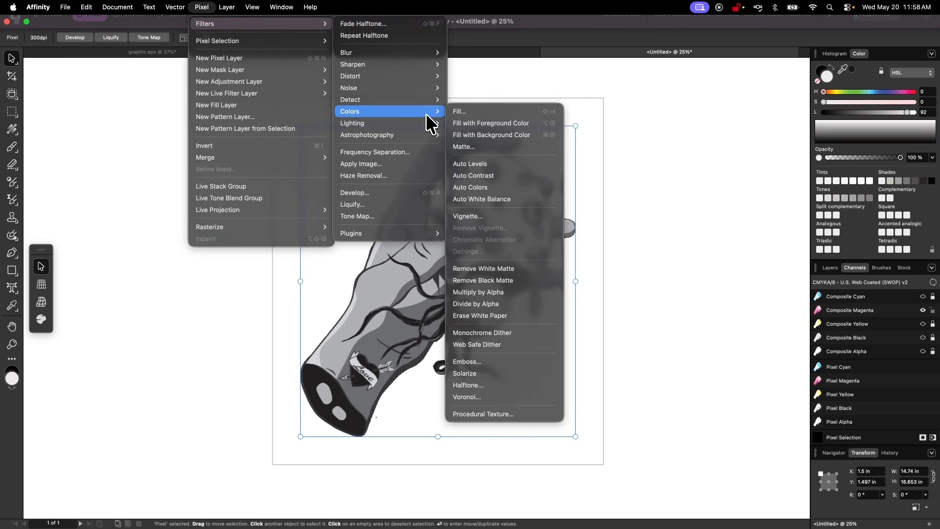
click(491, 380)
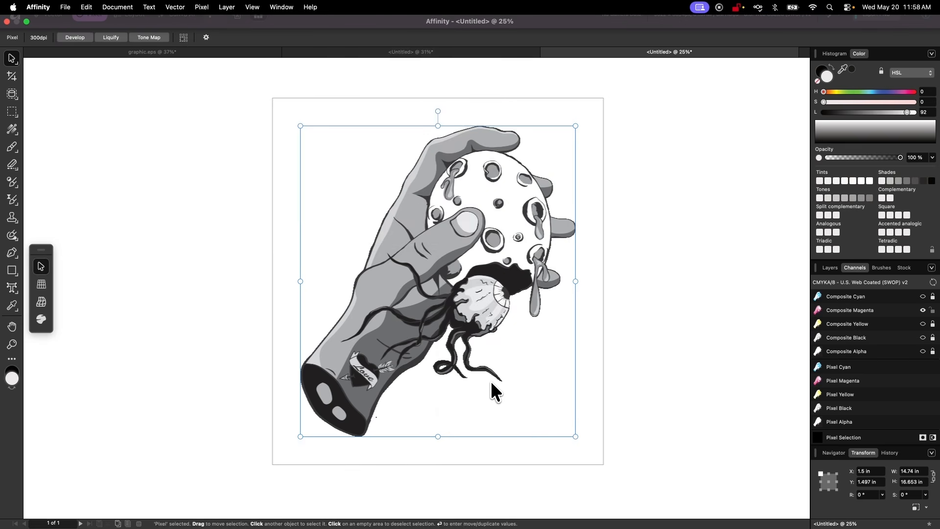
Step: Choose the Round dot shape and a cell size of 10 for the magenta halftone
click(764, 349)
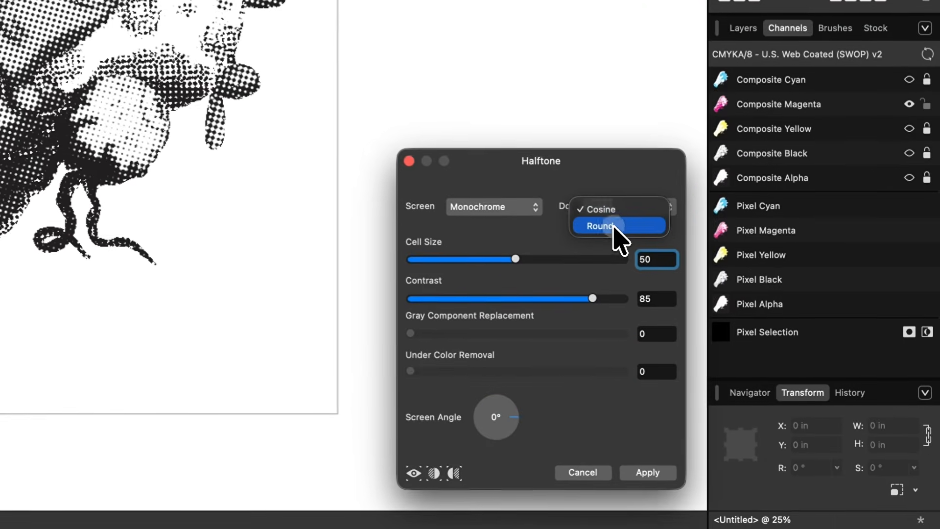
click(615, 226)
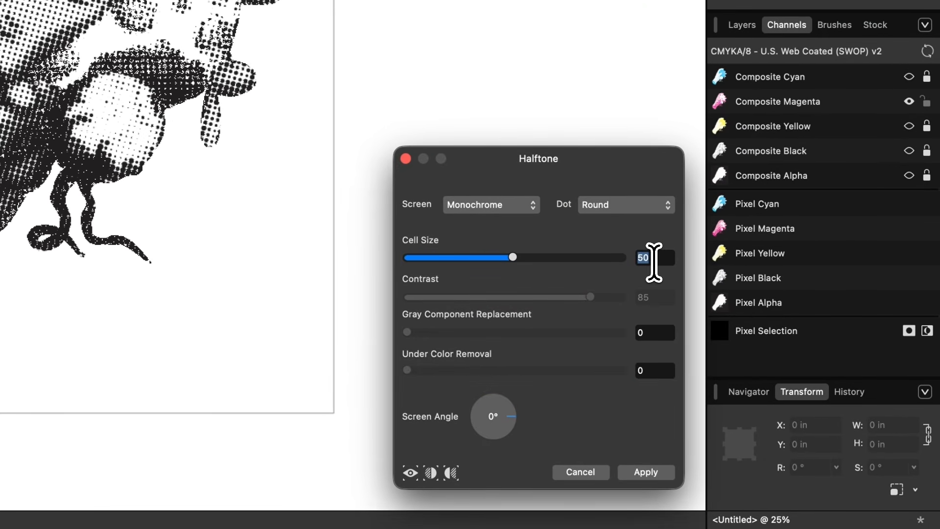
key(Return)
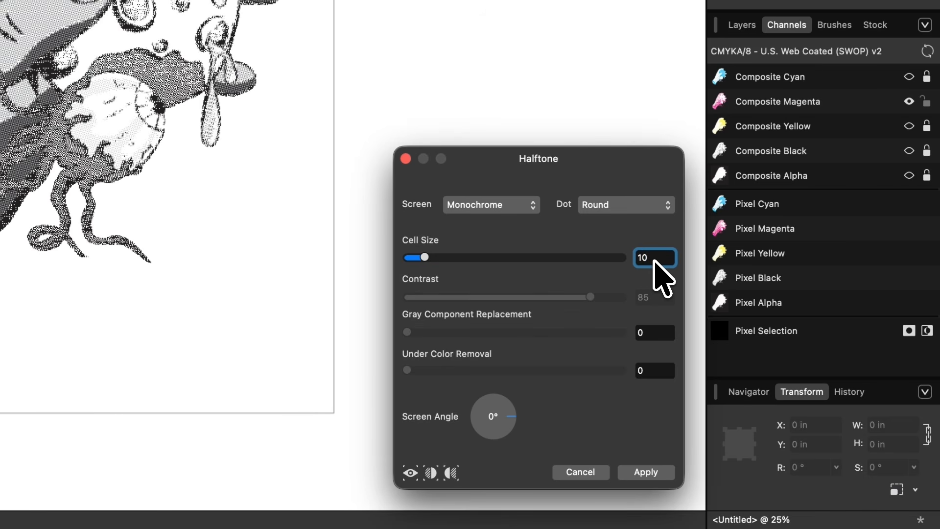
Step: Set the magenta channel halftone's screen angle to 75° and apply the filter
click(495, 419)
double_click(495, 418)
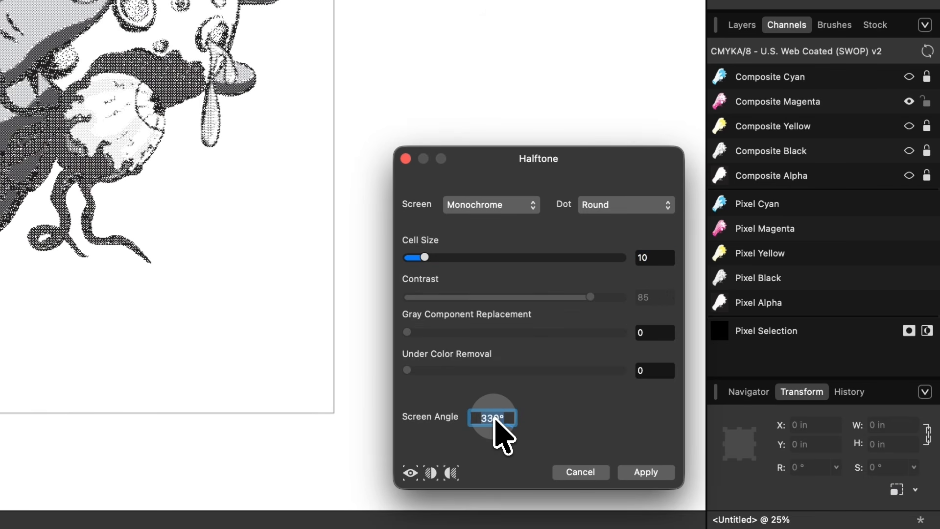
text(75)
key(Return)
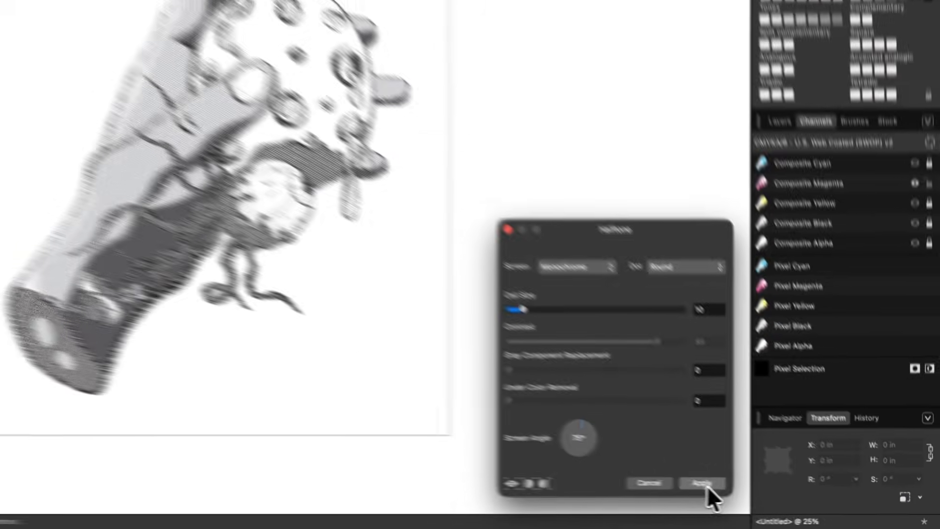
click(646, 472)
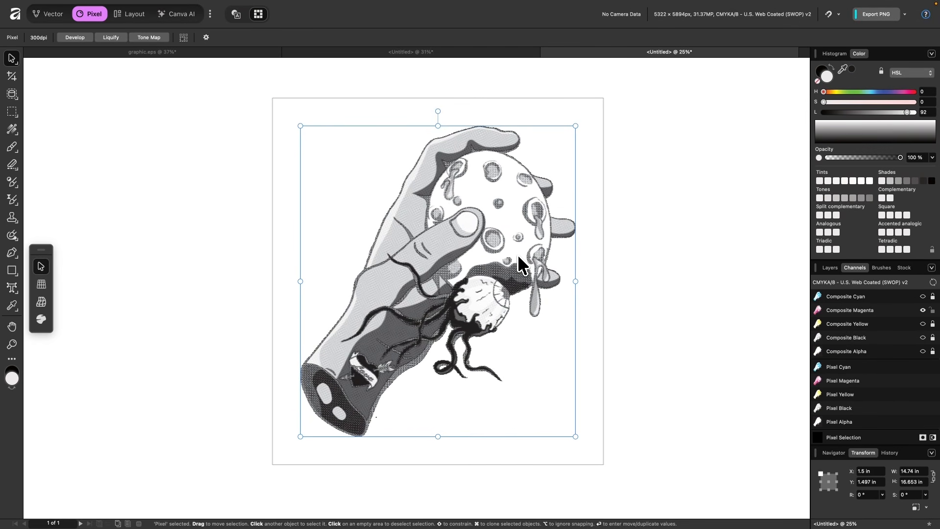
Step: Isolate the Composite Yellow channel and start a Halftone filter on it
click(855, 326)
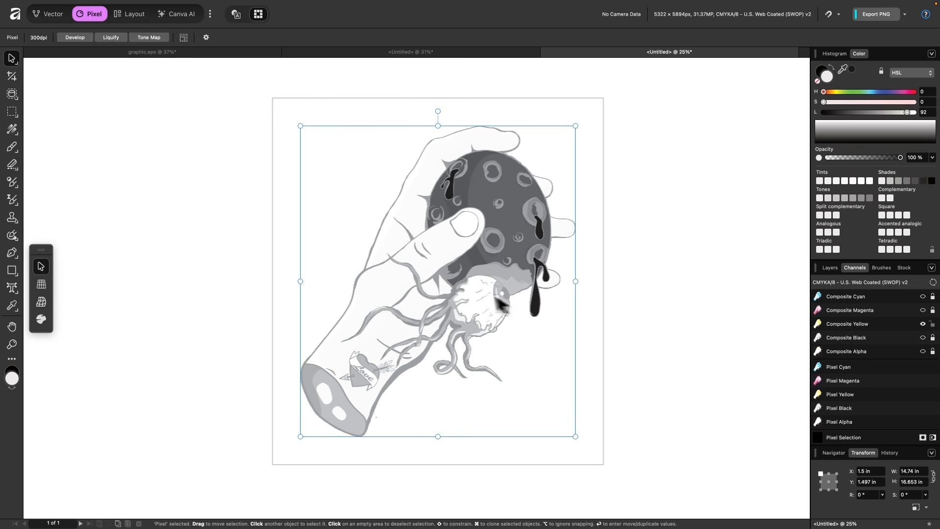
mouse_move(341, 8)
click(206, 9)
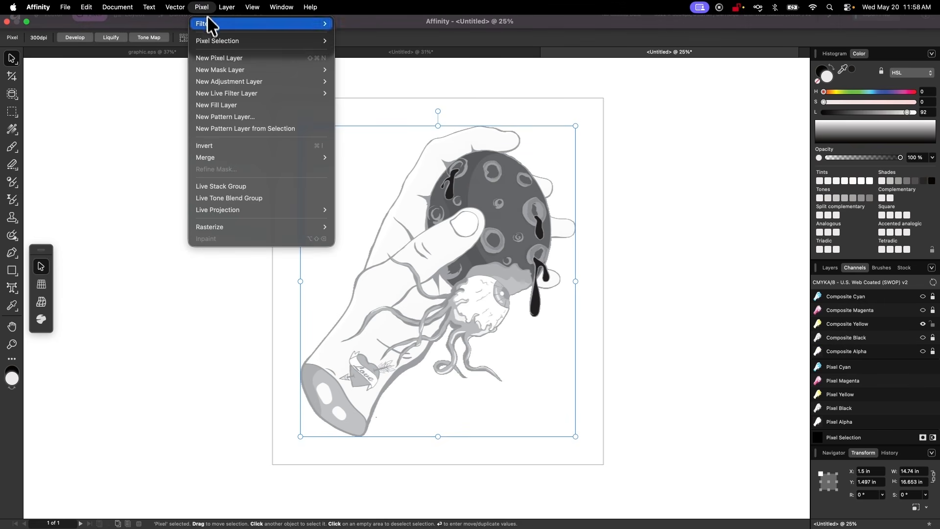
mouse_move(211, 24)
mouse_move(372, 53)
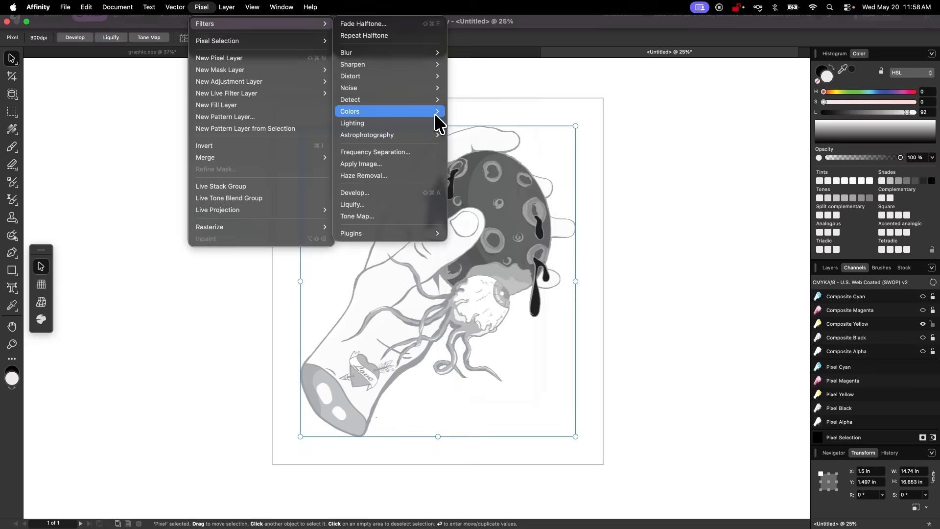
mouse_move(438, 114)
click(469, 385)
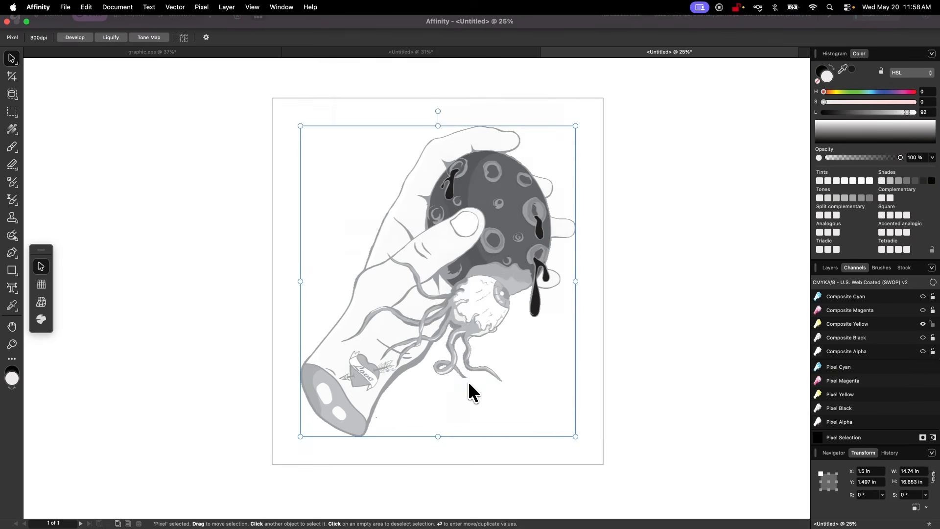
Step: Apply the yellow channel halftone with Round dots and a cell size of 10, keeping the 0° screen angle
click(774, 387)
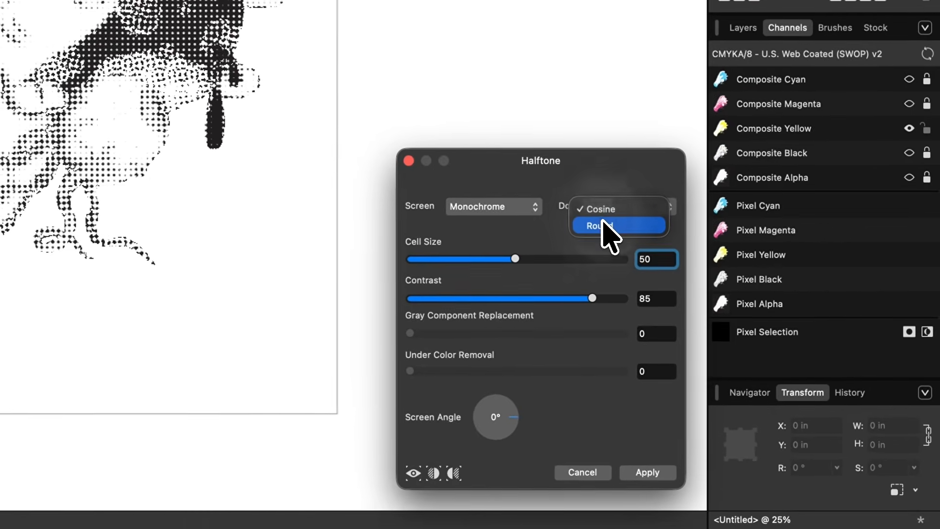
click(618, 240)
double_click(673, 273)
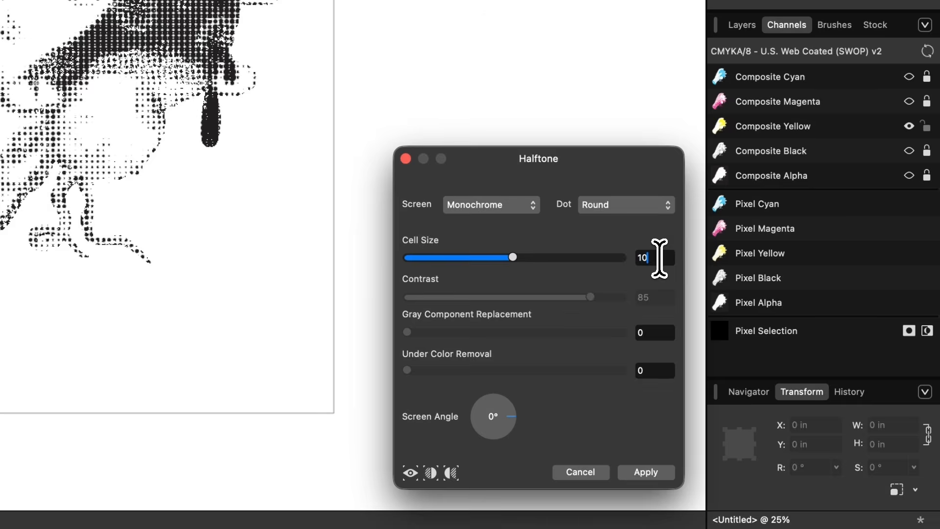
key(Return)
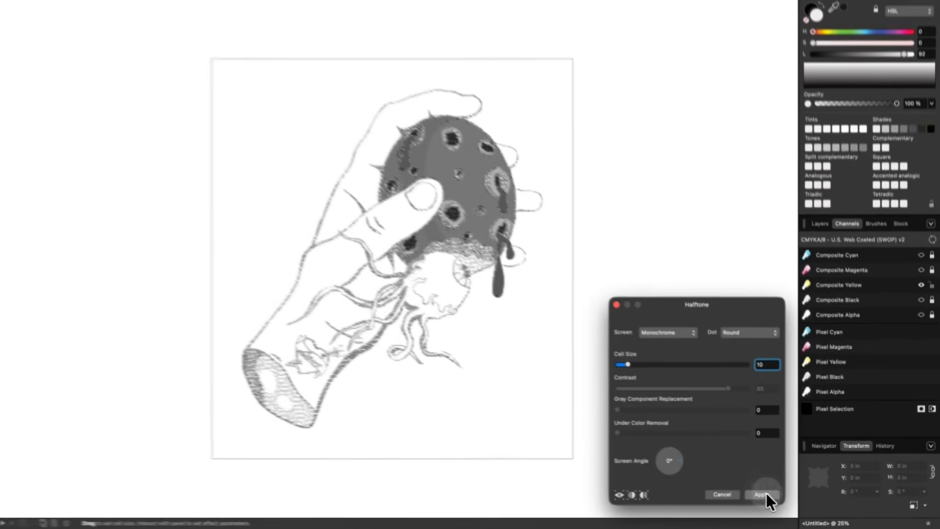
click(646, 471)
Step: Isolate the Composite Black channel and start a Halftone filter on it
scroll(571, 277, up, 5)
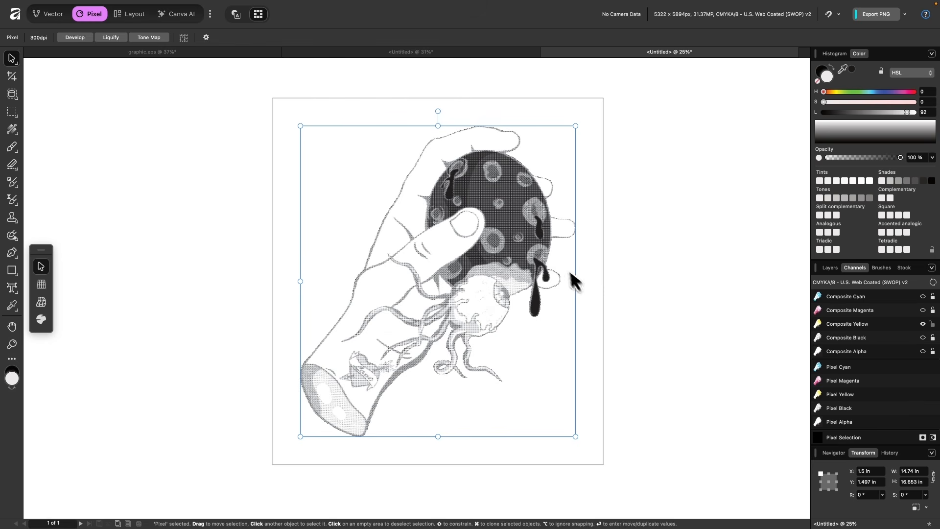
scroll(557, 256, down, 4)
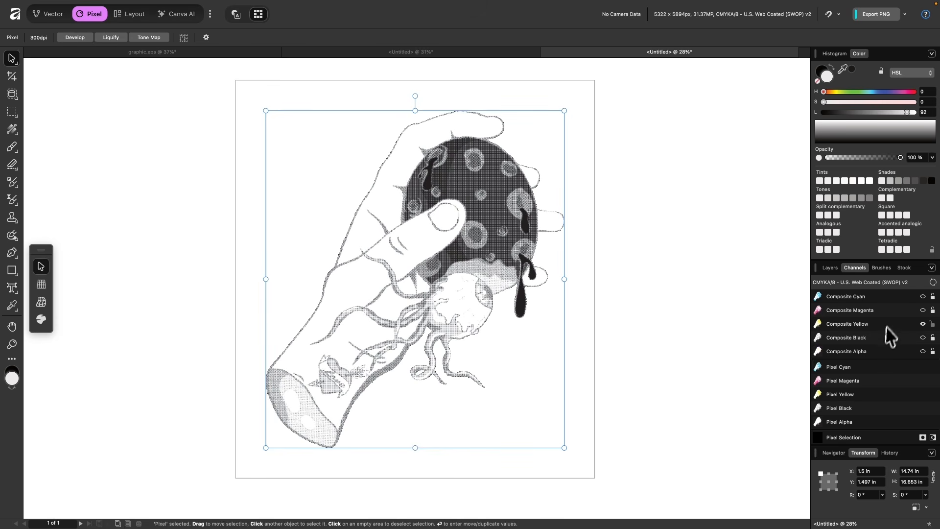
click(845, 339)
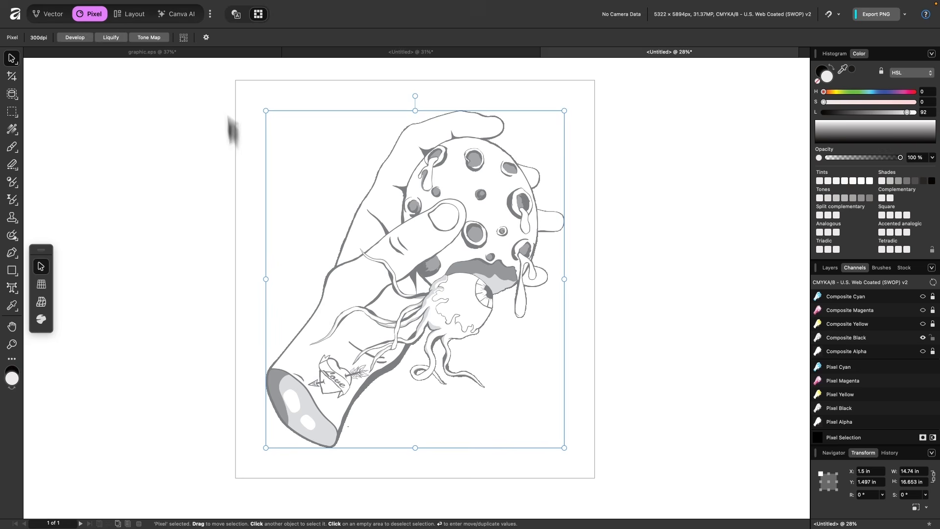
click(210, 8)
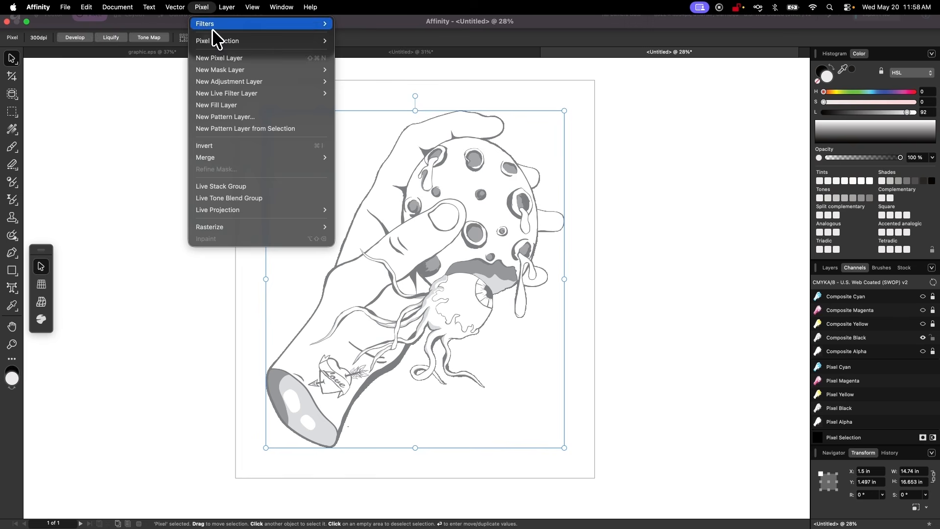
mouse_move(213, 24)
mouse_move(399, 112)
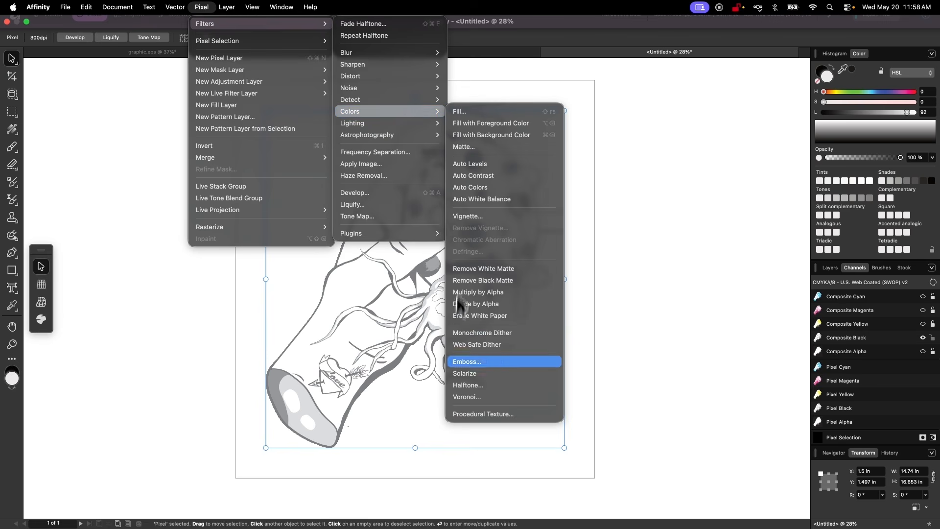
click(459, 384)
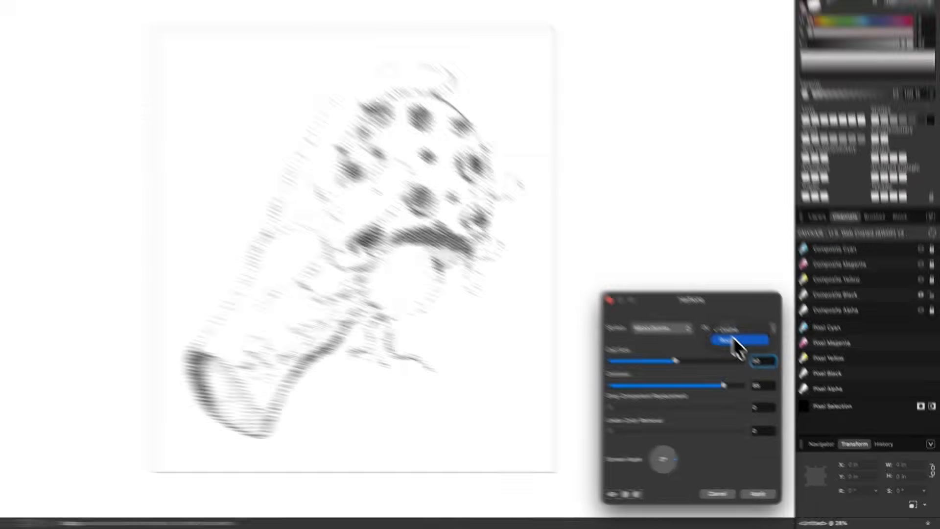
Step: Choose the Round dot shape and a cell size of 10 for the black halftone
click(749, 360)
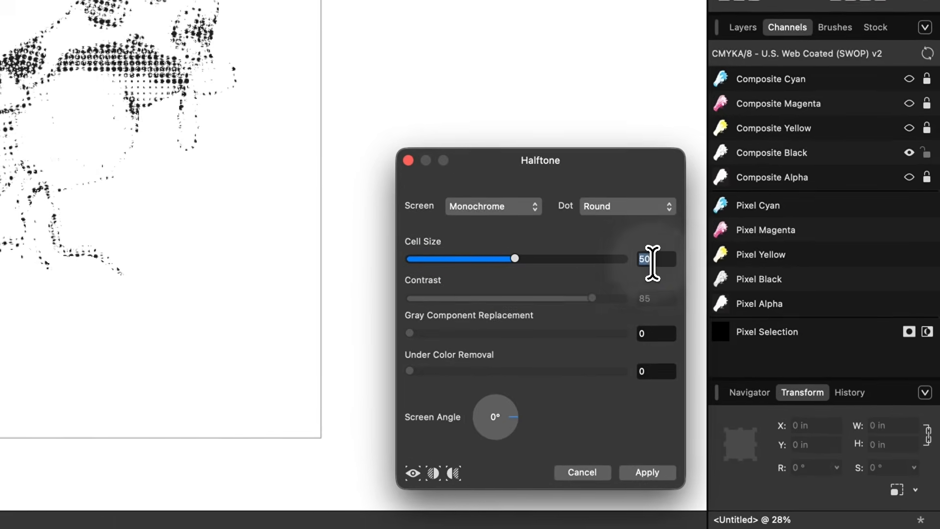
text(10)
key(Return)
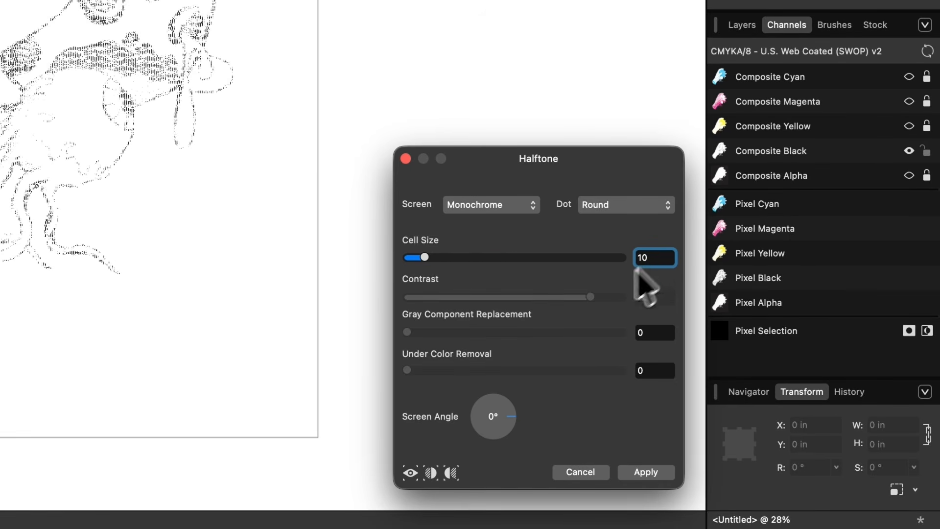
Step: Set the black channel halftone's screen angle to 45°, apply the filter and inspect the dot pattern up close
click(494, 415)
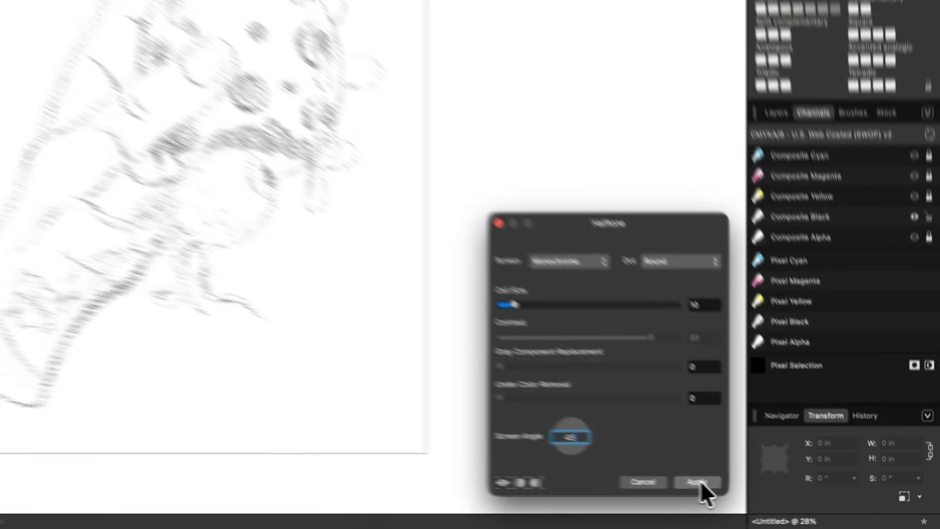
click(646, 472)
scroll(421, 210, up, 3)
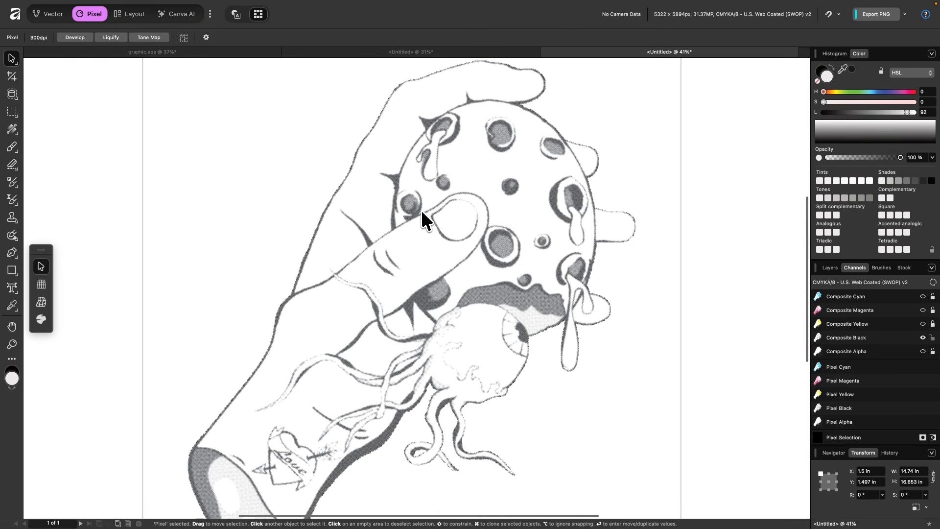
scroll(456, 220, up, 2)
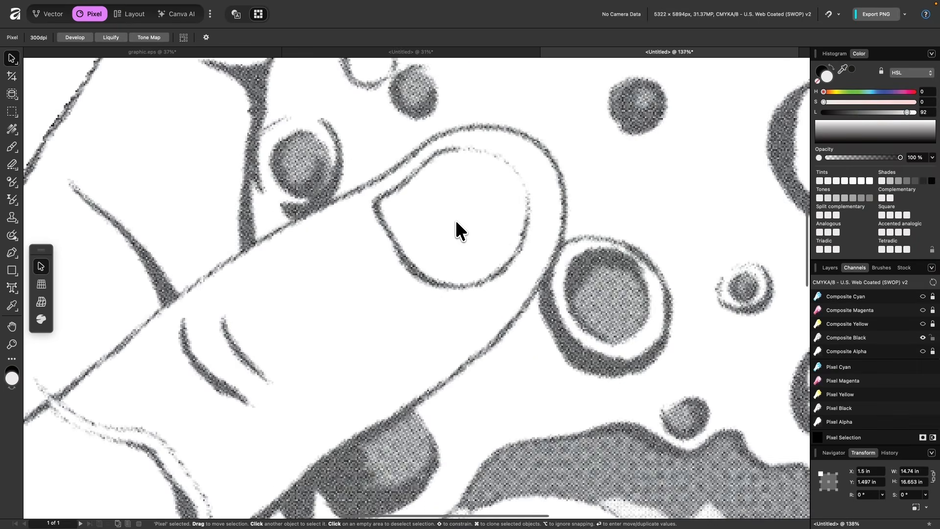
Step: Deselect the artwork and make the Composite Alpha, Yellow, Magenta and Cyan channels visible together with black
scroll(456, 220, down, 5)
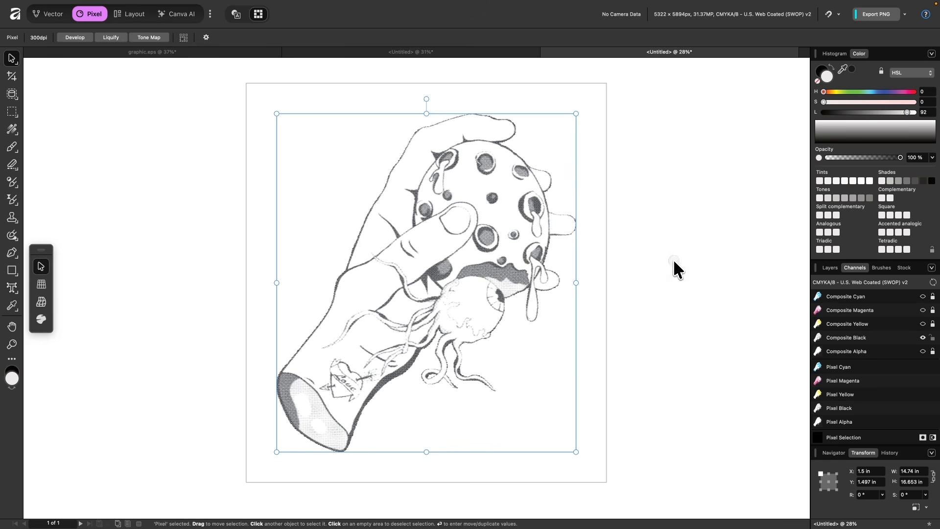
click(674, 259)
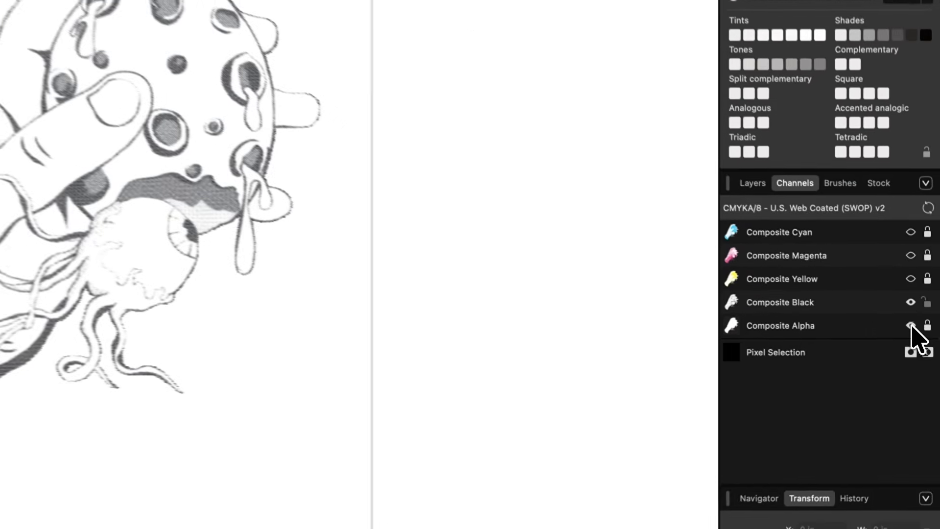
click(922, 350)
click(922, 320)
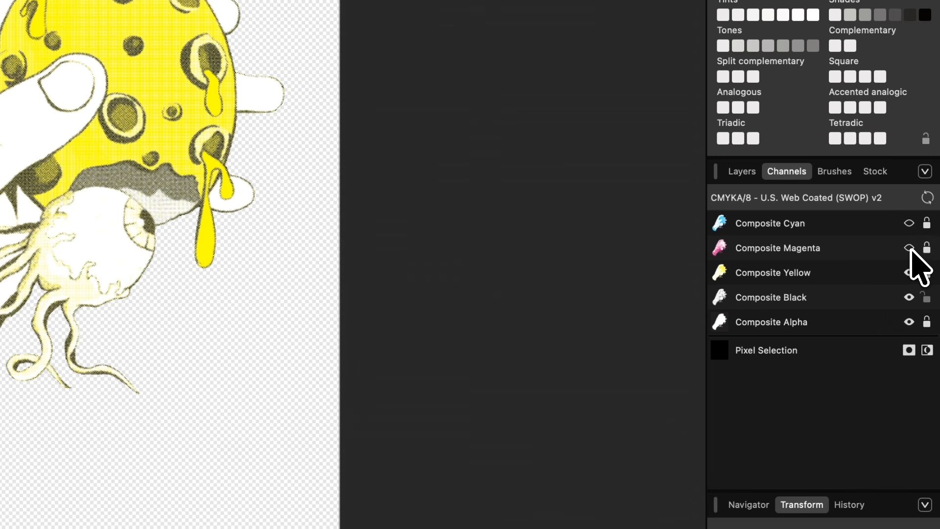
click(910, 249)
click(910, 223)
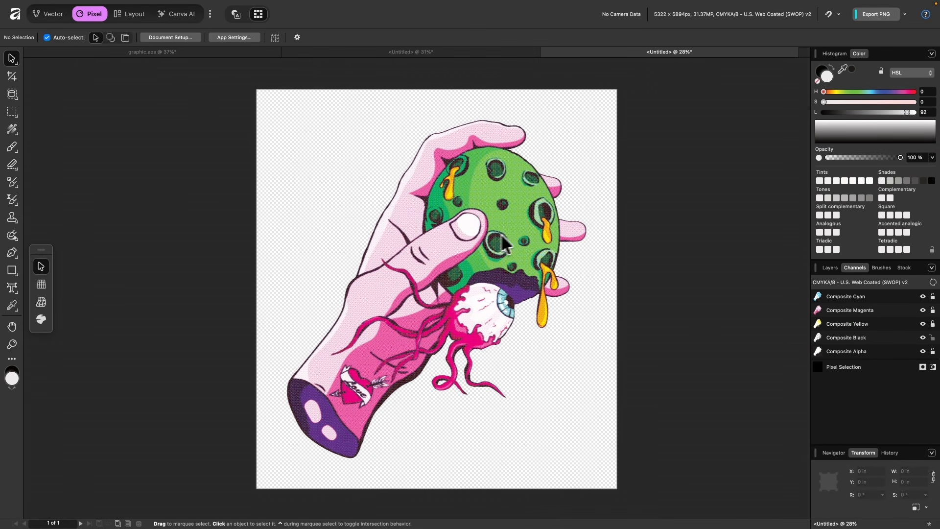
Step: Examine the combined CMYK halftone dots up close around the thumb and across the whole artwork
scroll(516, 231, up, 10)
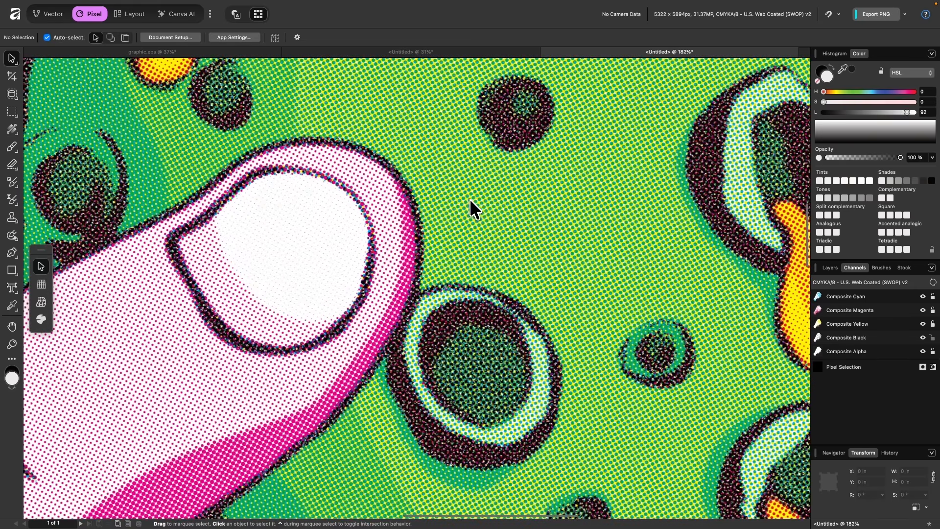
scroll(395, 194, down, 10)
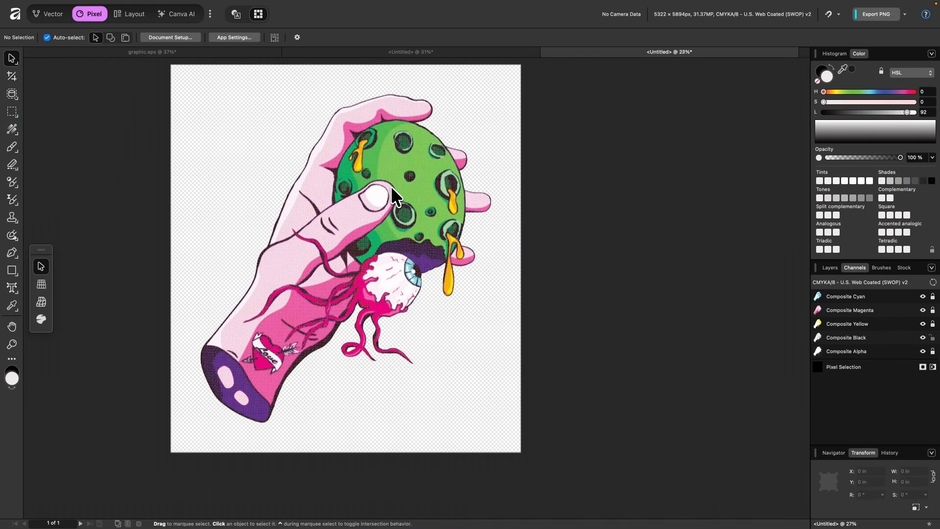
scroll(392, 188, left, 1)
scroll(394, 194, left, 2)
scroll(394, 194, up, 1)
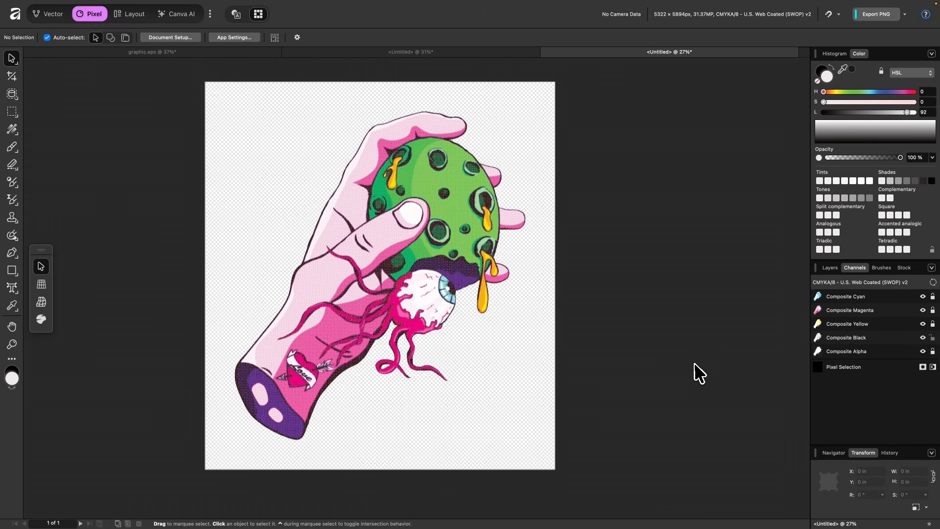
scroll(699, 373, left, 1)
scroll(700, 373, up, 1)
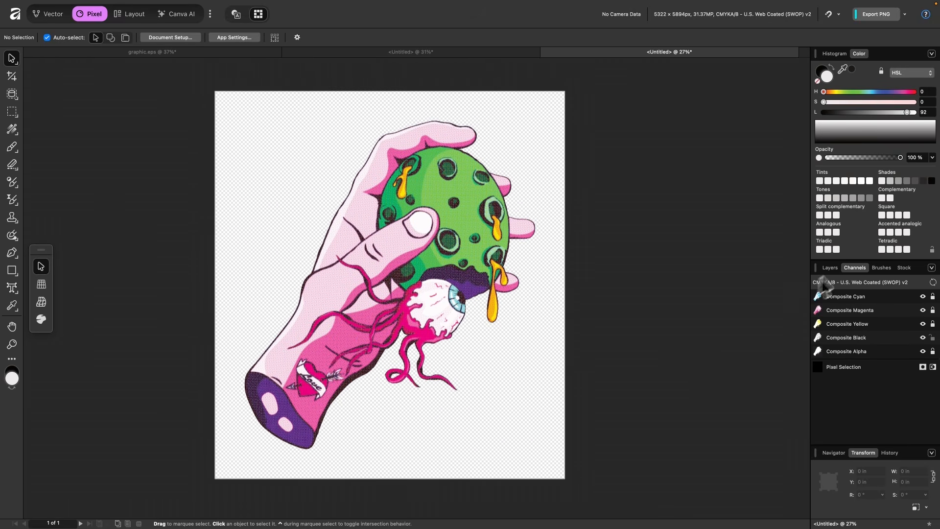
Step: Load the Composite Cyan channel as a pixel selection
click(830, 268)
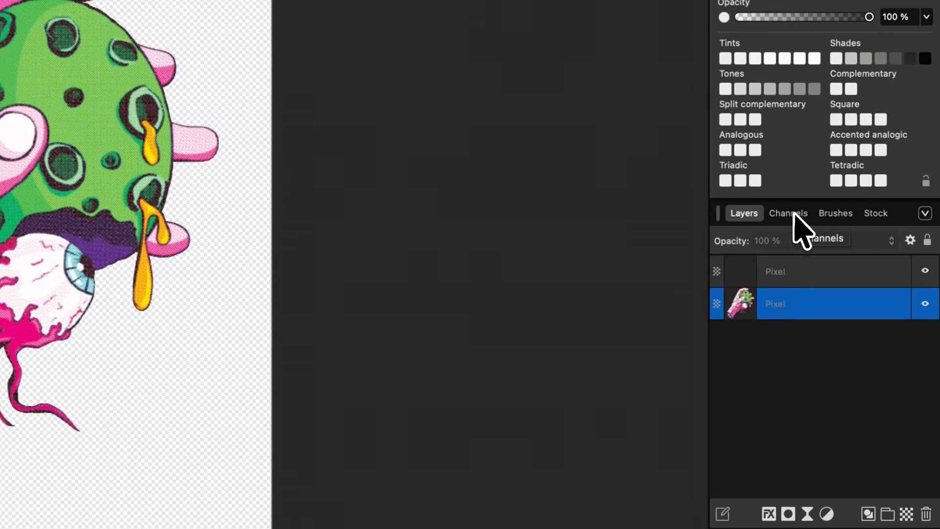
click(856, 268)
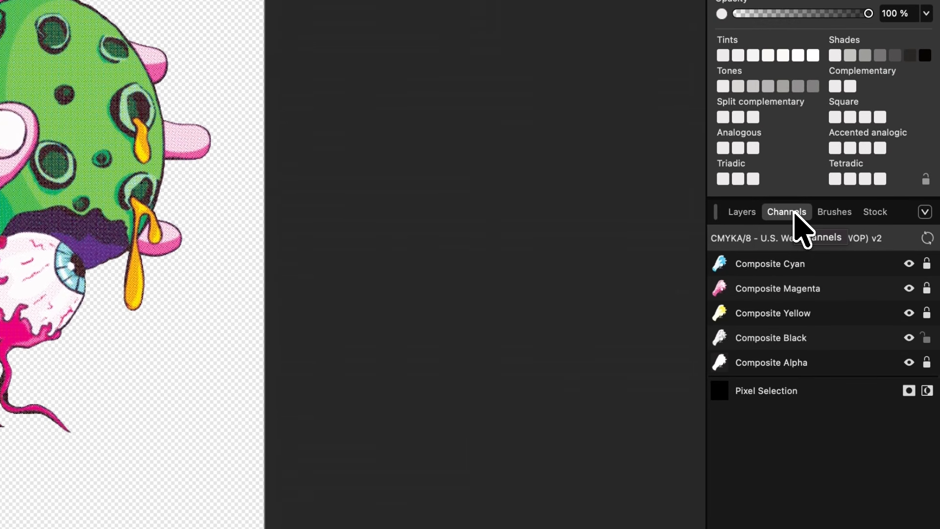
right_click(757, 267)
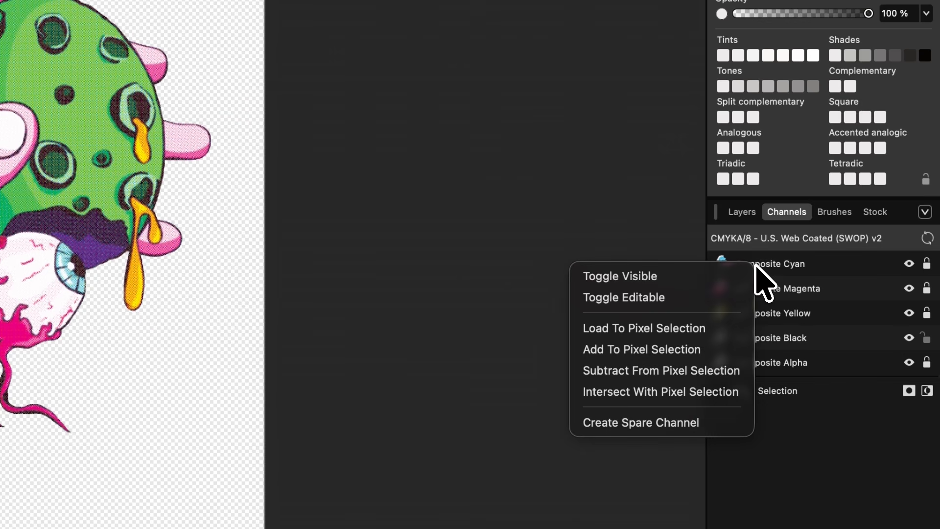
click(697, 335)
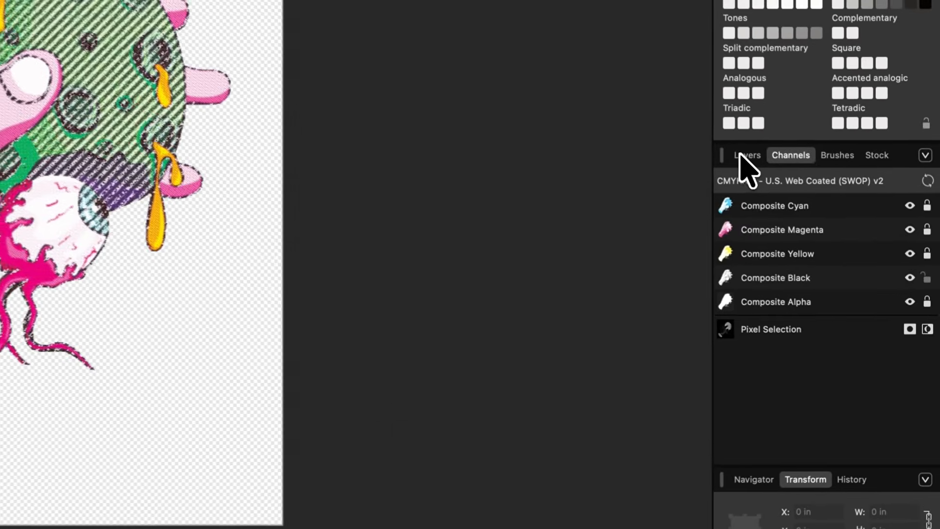
Step: Hide the hand artwork layer and delete the empty pixel layer above it
click(826, 268)
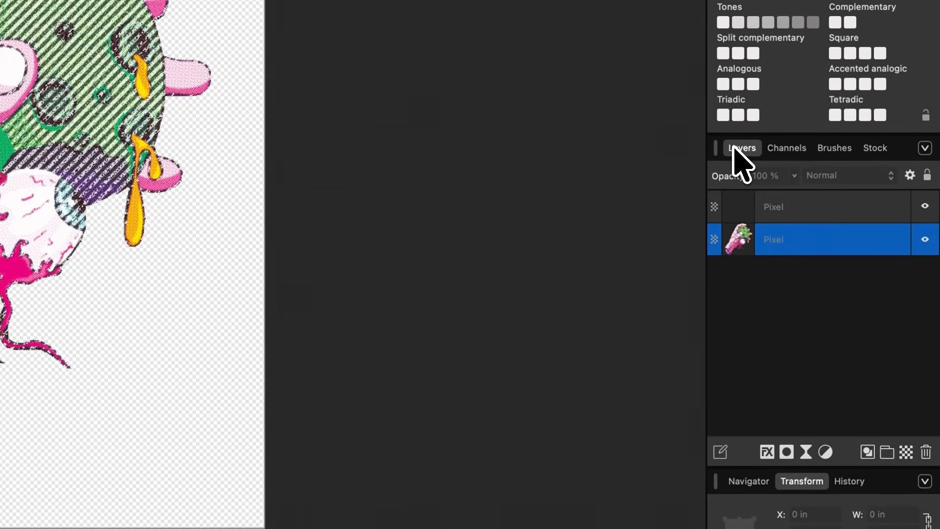
click(925, 240)
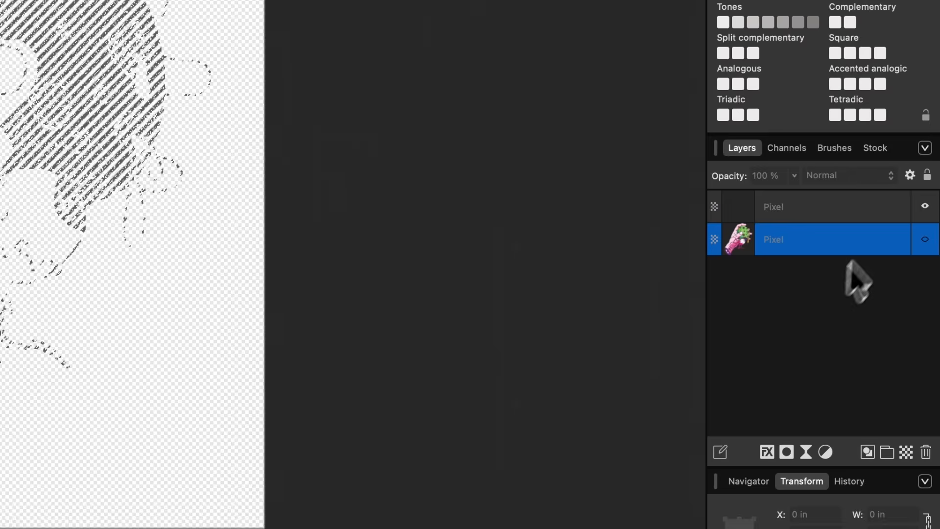
click(857, 210)
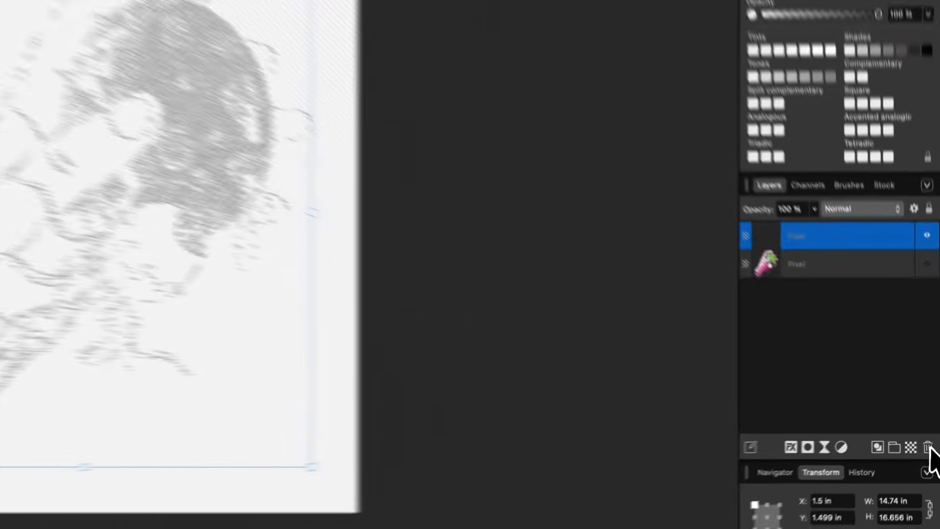
click(925, 451)
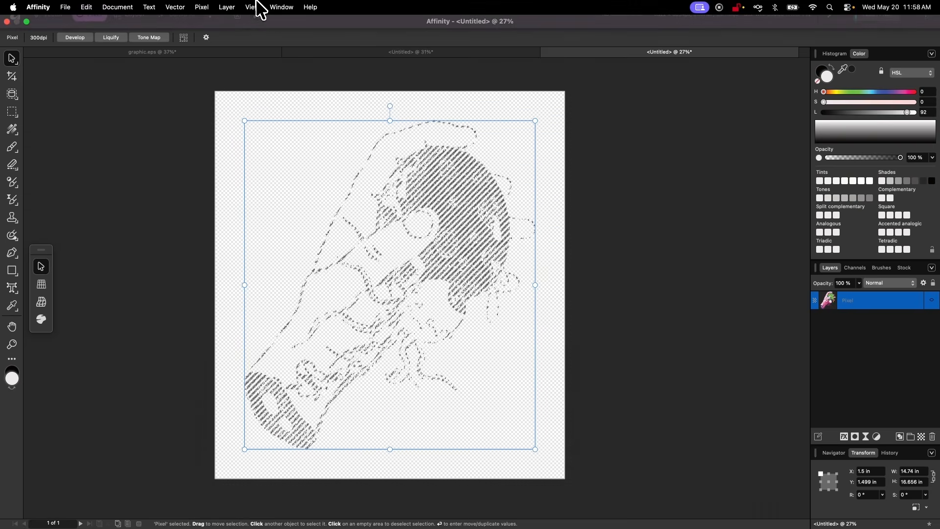
Step: Set the current fill color to pure black (000000)
click(203, 7)
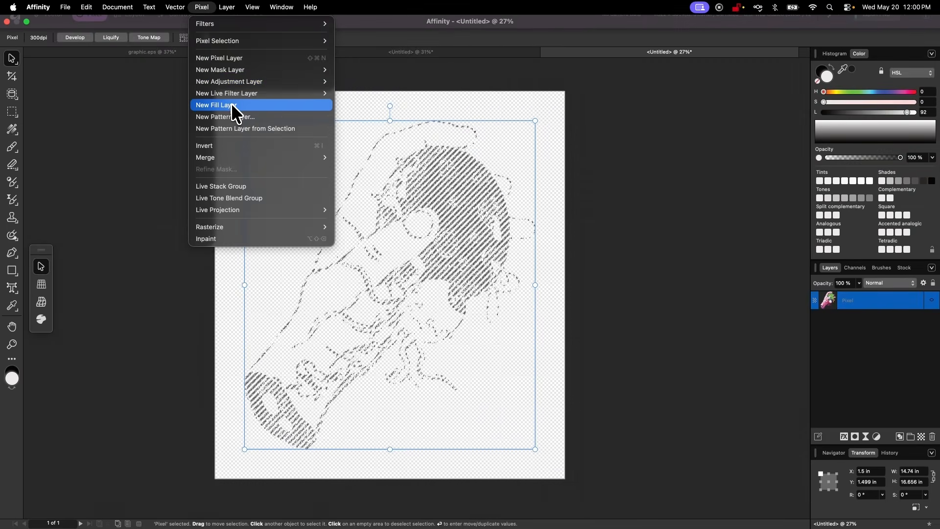
click(321, 6)
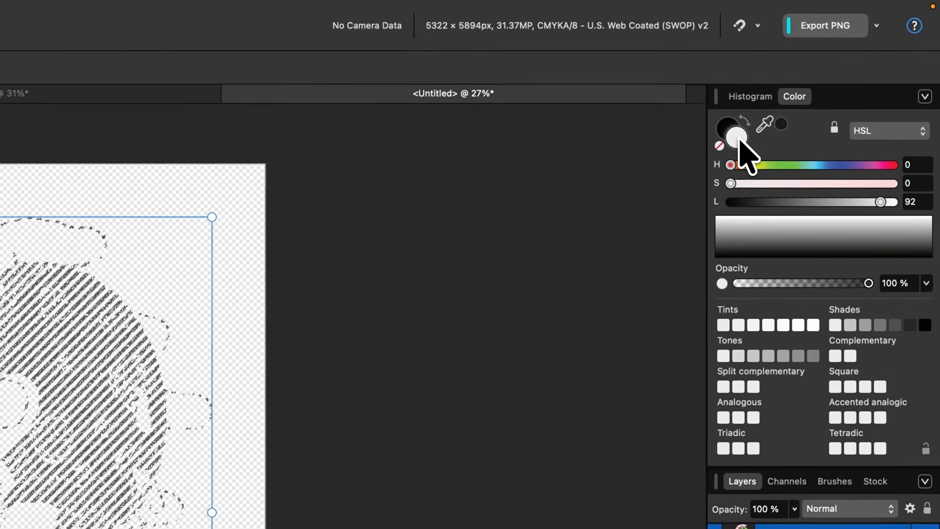
double_click(738, 136)
drag(343, 356, 196, 528)
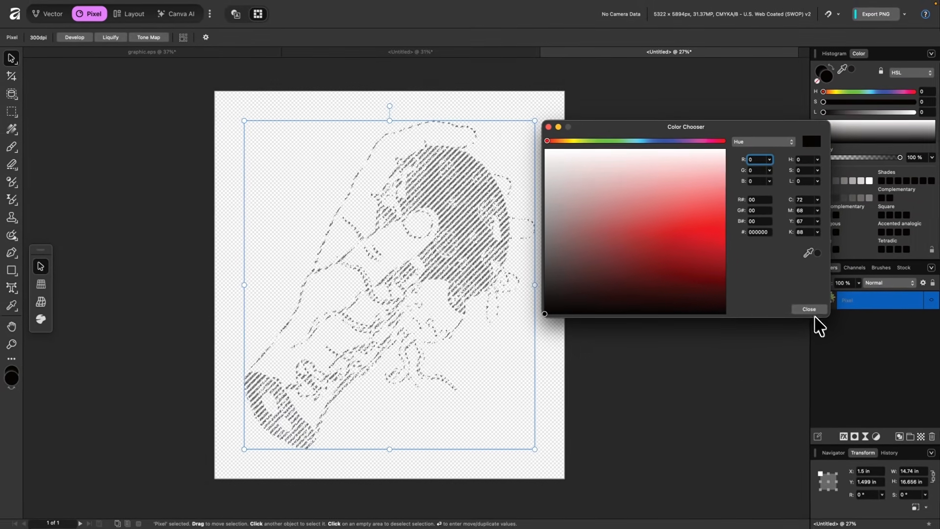
click(809, 310)
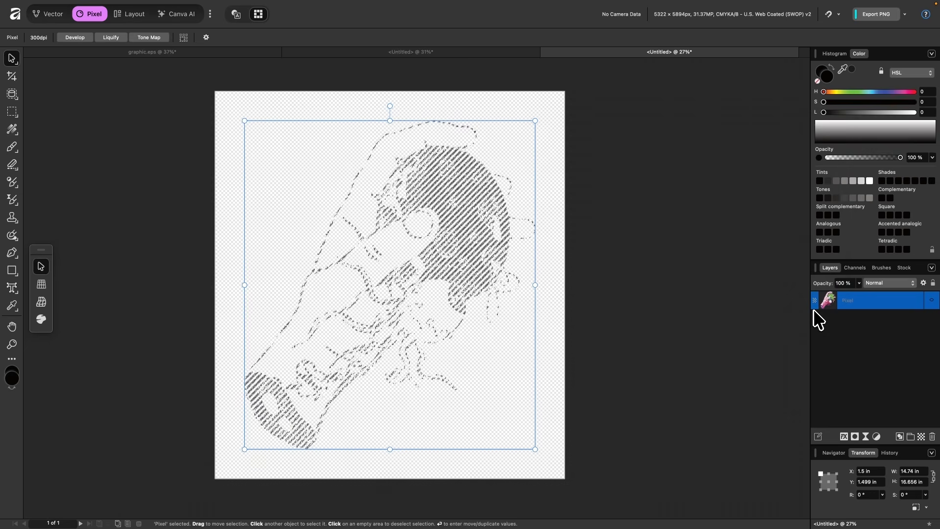
Step: Create a black fill layer from the cyan selection, clear the selection and inspect the separated dots up close
click(203, 8)
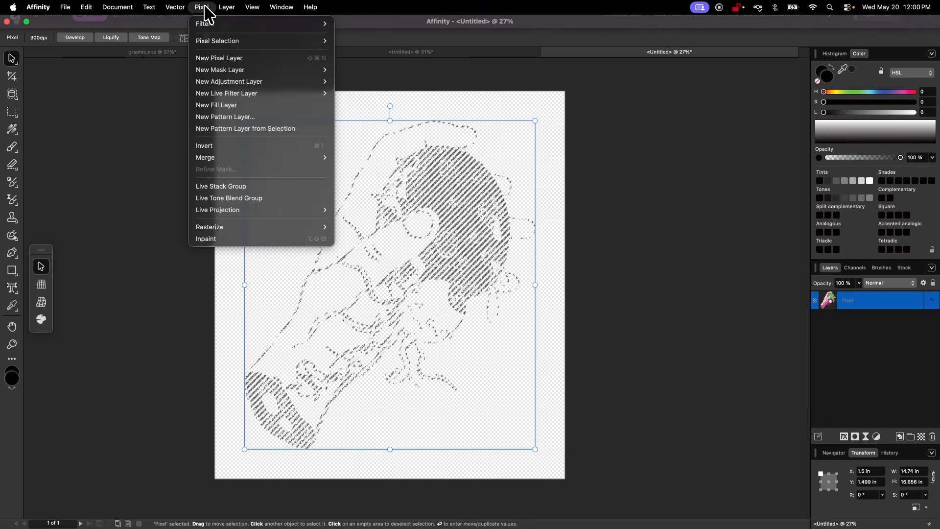
click(228, 105)
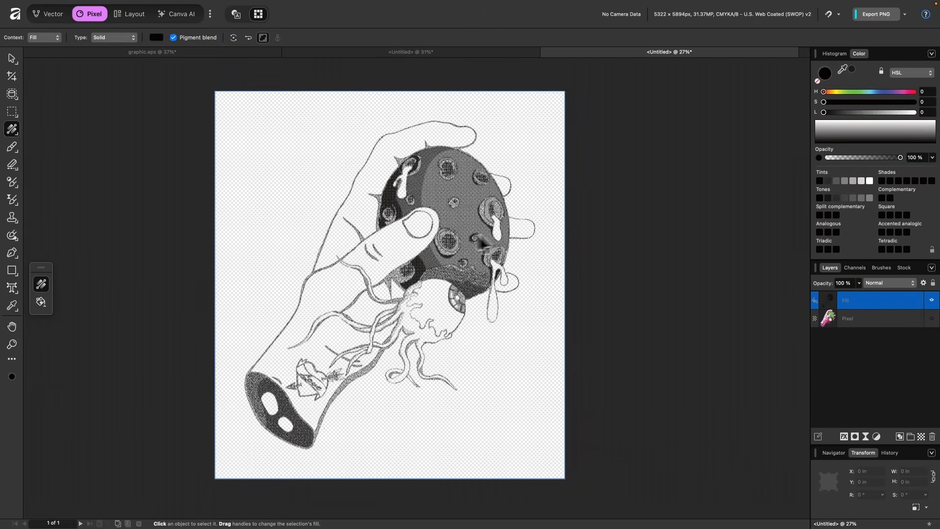
scroll(512, 236, up, 5)
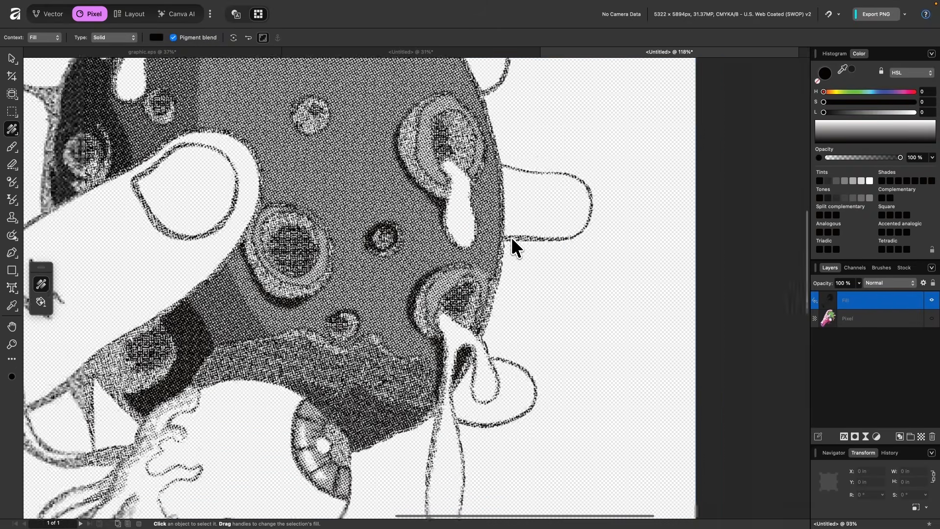
scroll(511, 236, down, 5)
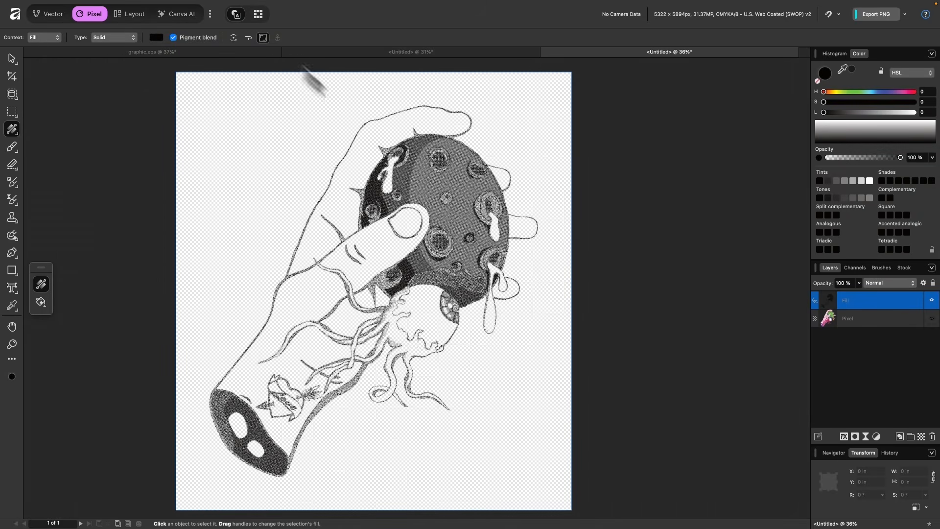
scroll(482, 215, up, 5)
scroll(482, 215, down, 5)
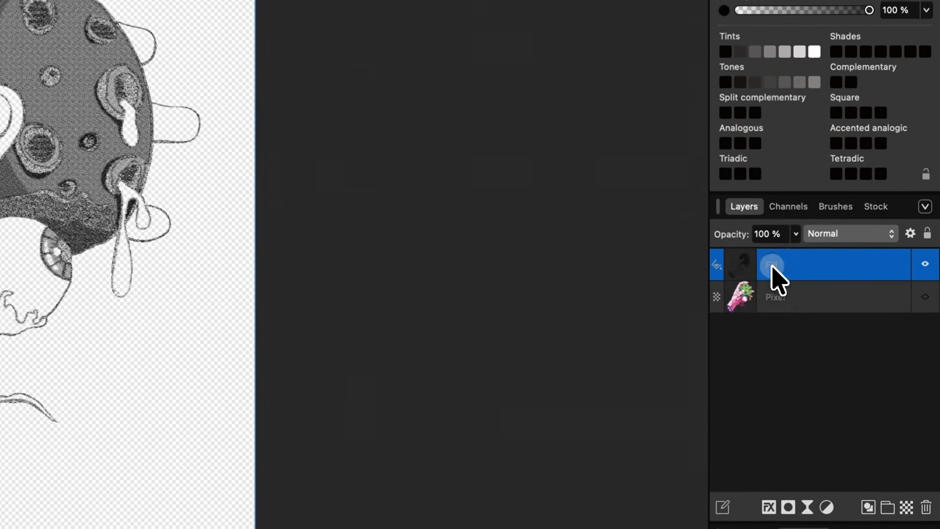
Step: Rename the new fill layer as Cyan
double_click(845, 301)
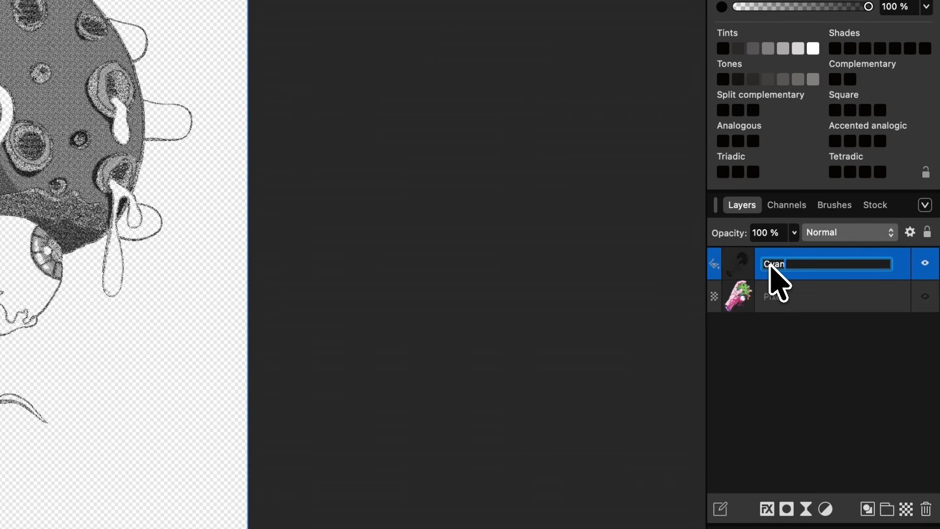
text(Cyan)
key(Return)
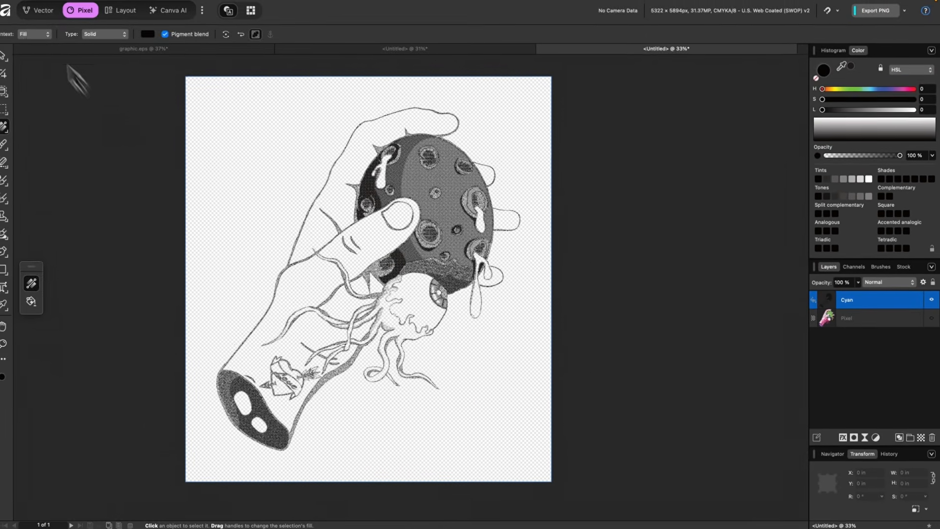
Step: Review the PNG export settings for the cyan separation and close them without exporting
click(57, 7)
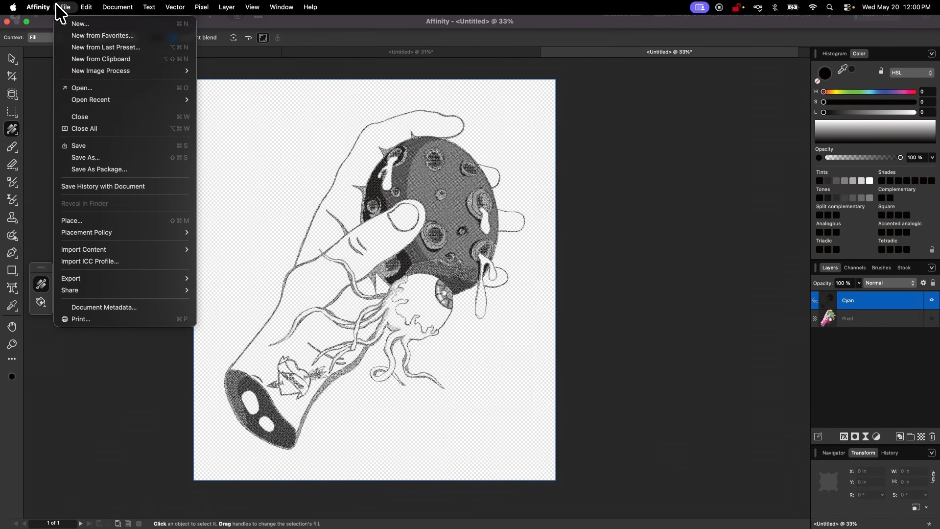
mouse_move(143, 278)
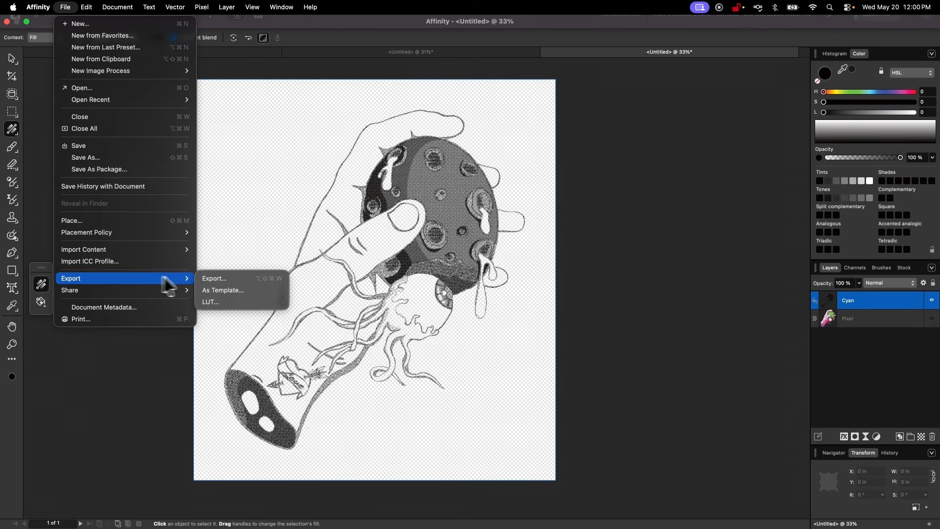
click(209, 276)
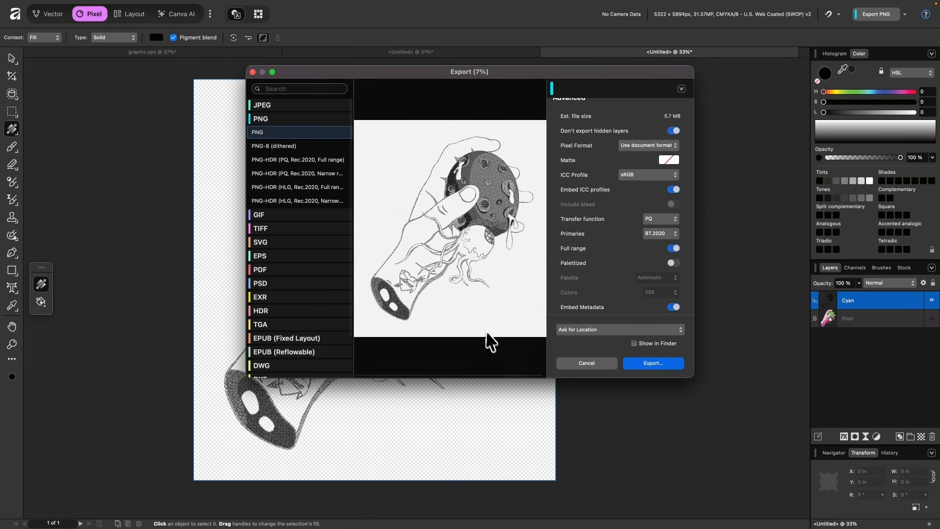
click(587, 363)
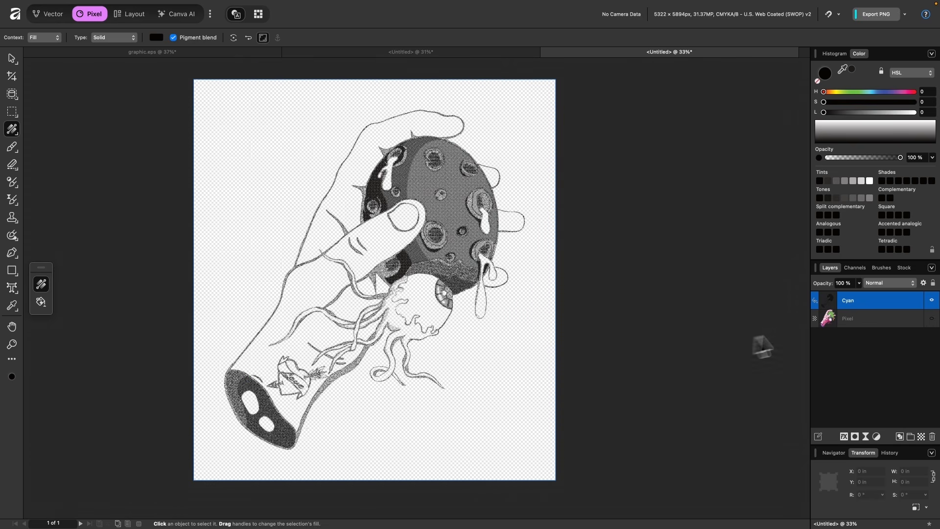
Step: Hide the Cyan layer, show the Pixel artwork layer and load the Composite Magenta channel as a pixel selection
click(932, 301)
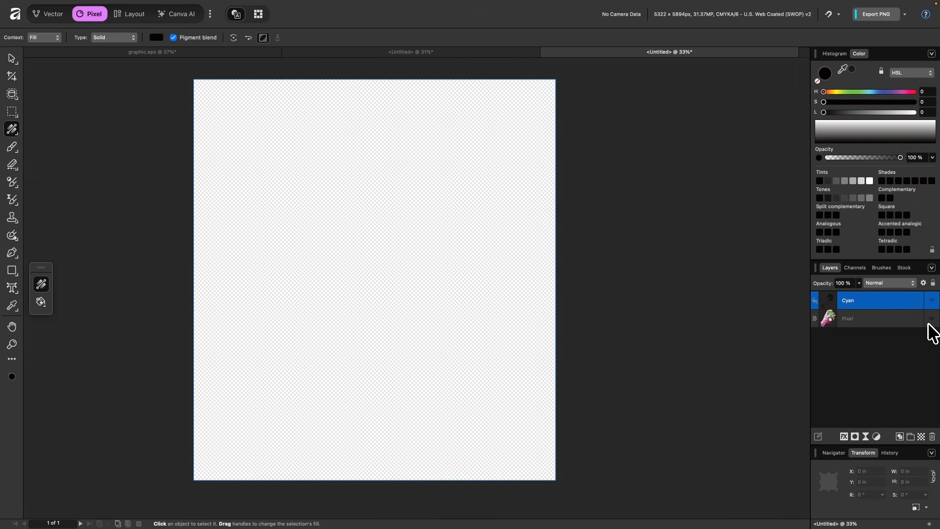
click(932, 319)
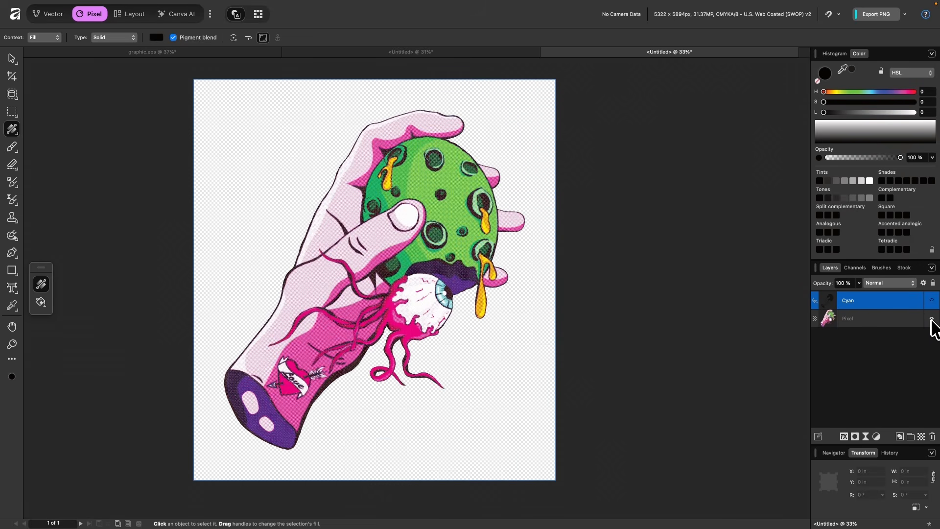
click(856, 269)
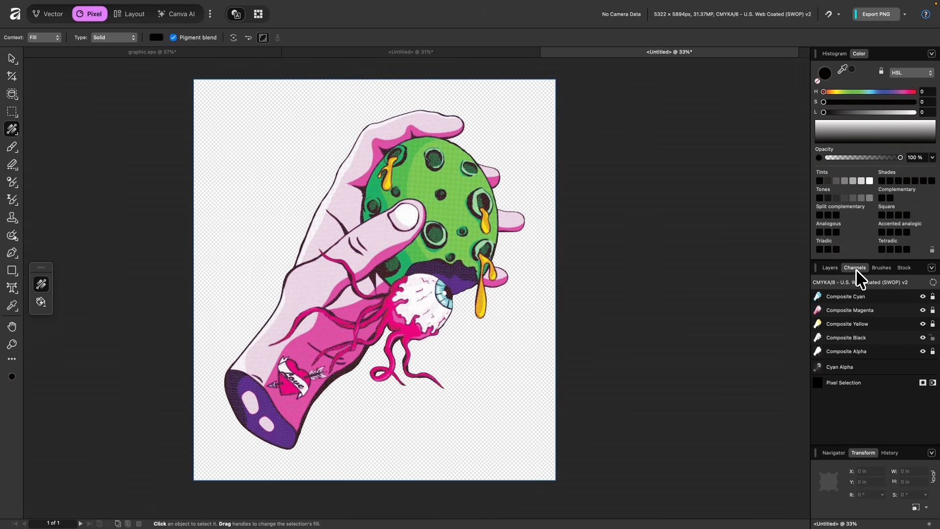
right_click(840, 317)
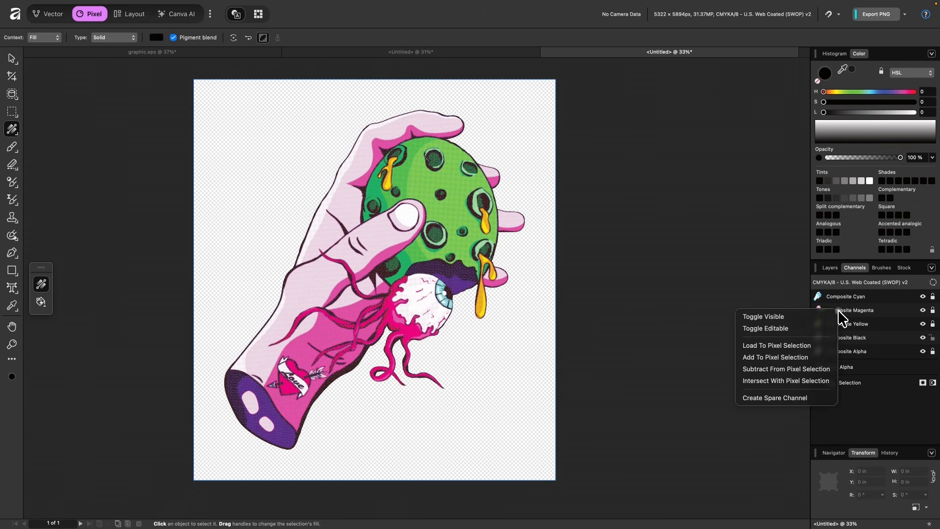
click(792, 346)
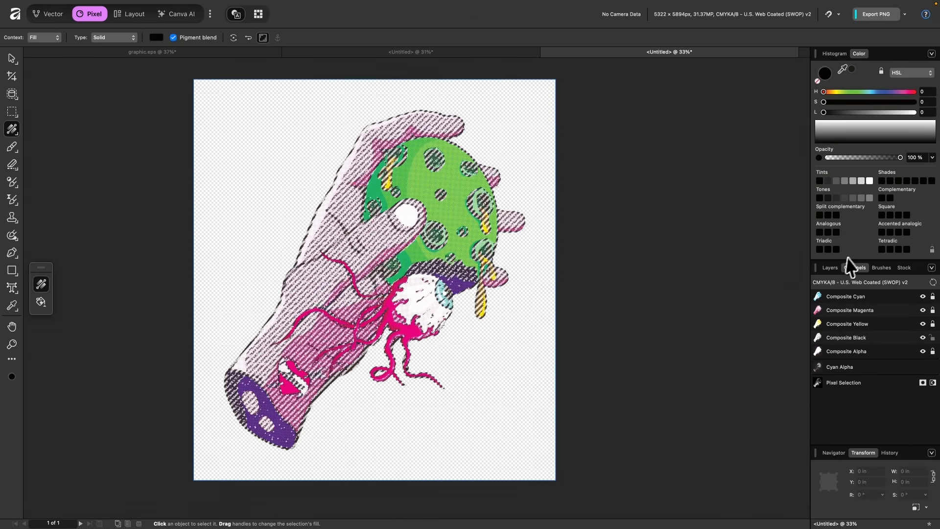
Step: Create a black fill layer from the magenta selection with the Pixel layer hidden, and rename it as Magenta
click(831, 269)
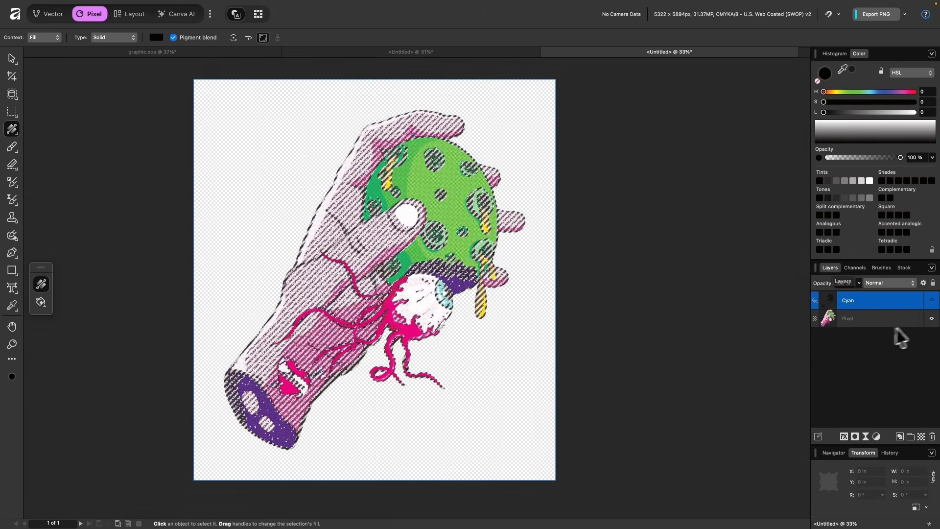
click(932, 318)
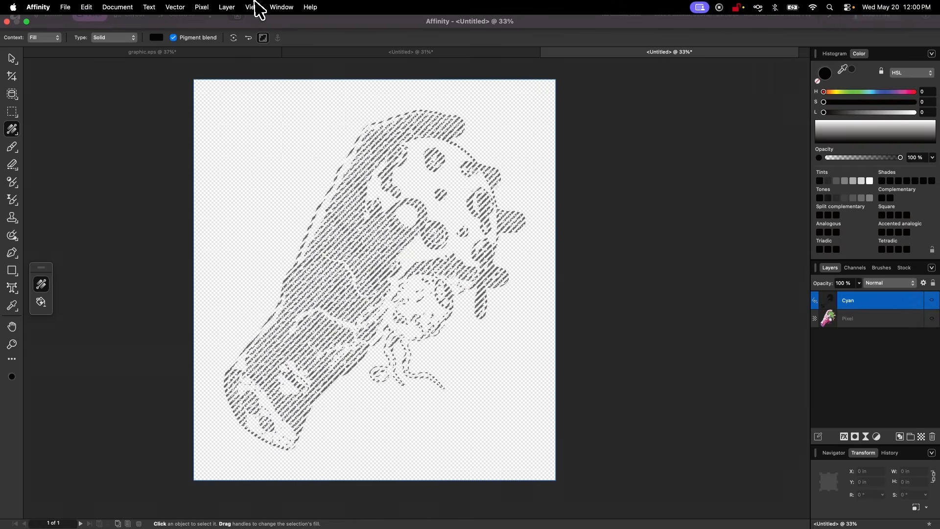
click(203, 8)
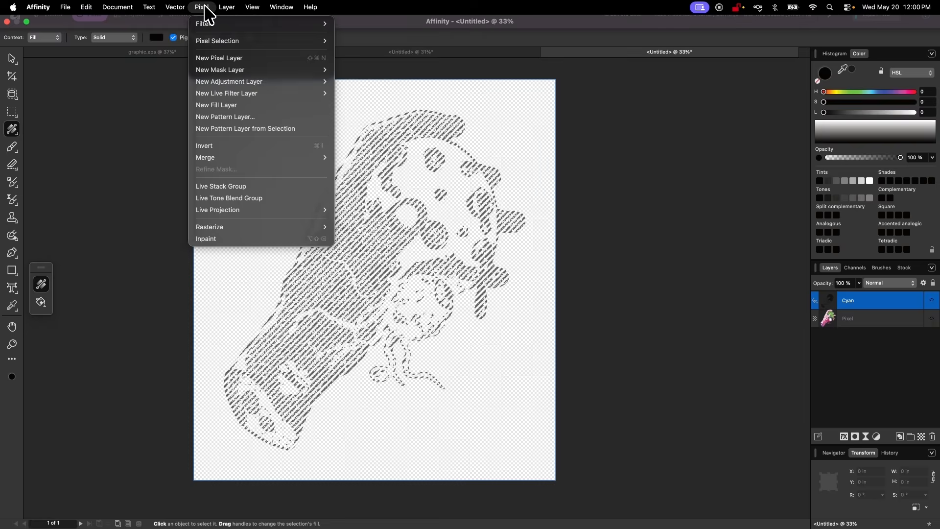
click(231, 104)
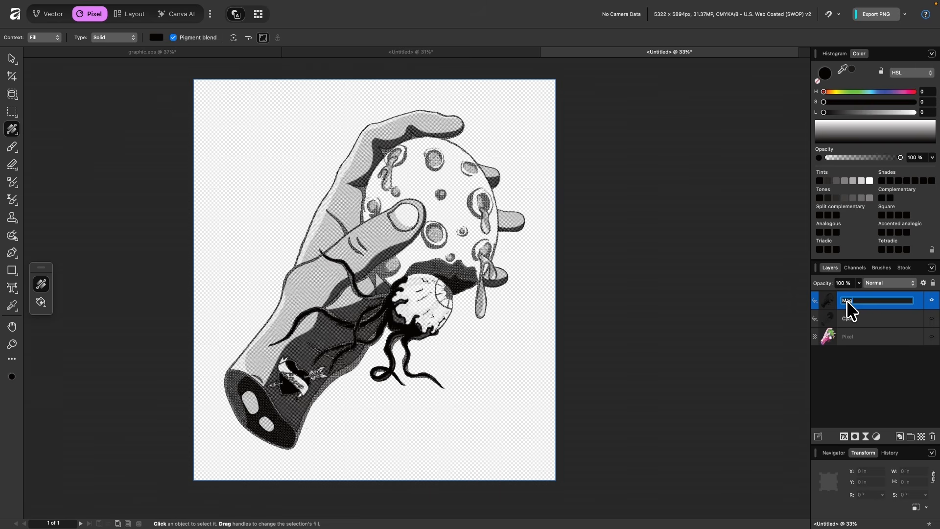
key(Return)
Step: Load the Composite Yellow channel as a selection, create a black fill layer from it with the artwork hidden, and deselect
click(855, 267)
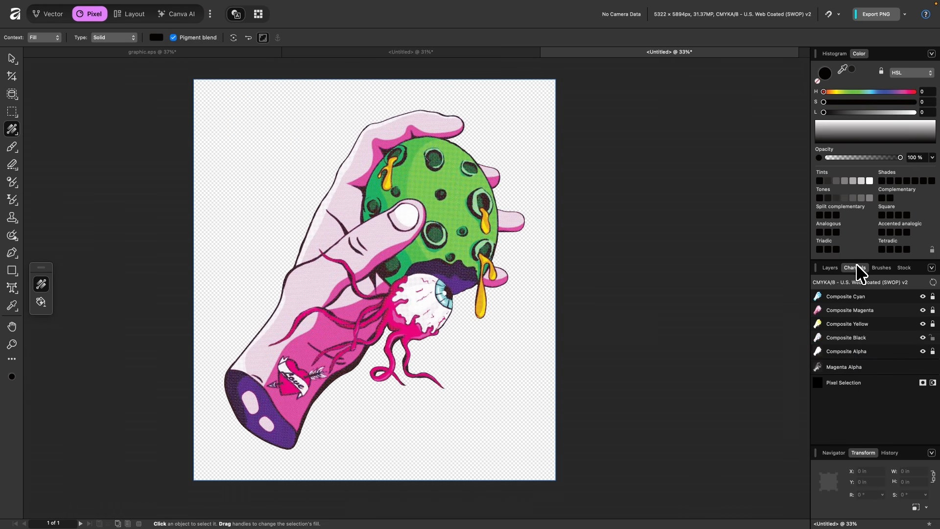
right_click(855, 323)
click(831, 267)
click(931, 337)
click(202, 8)
click(240, 105)
key(super+d)
Step: Rename the fill layer made from the yellow channel as Black and hide it
double_click(846, 301)
text(Black)
key(Return)
click(931, 299)
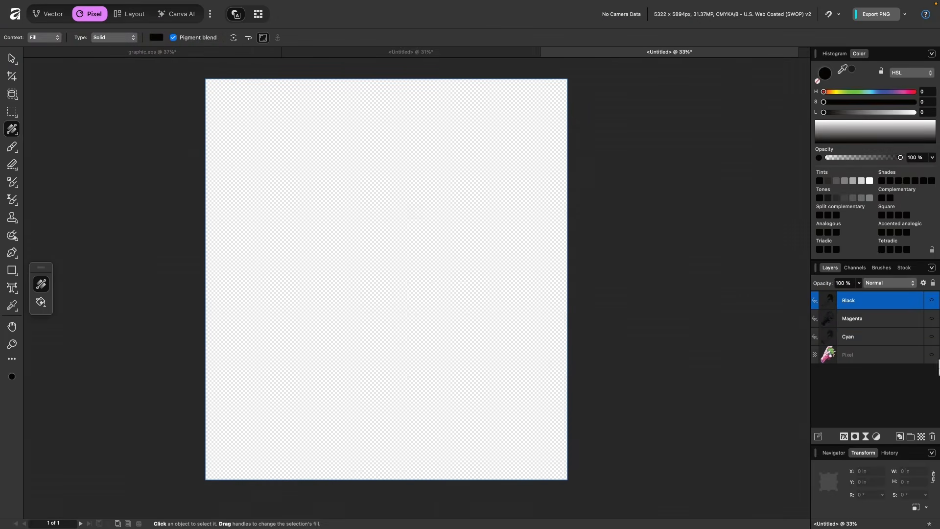
Step: Separate the Composite Black channel of the Pixel artwork into its own fill layer named Black, leaving only the Pixel layer visible
click(931, 355)
click(855, 268)
right_click(855, 334)
click(830, 269)
click(931, 373)
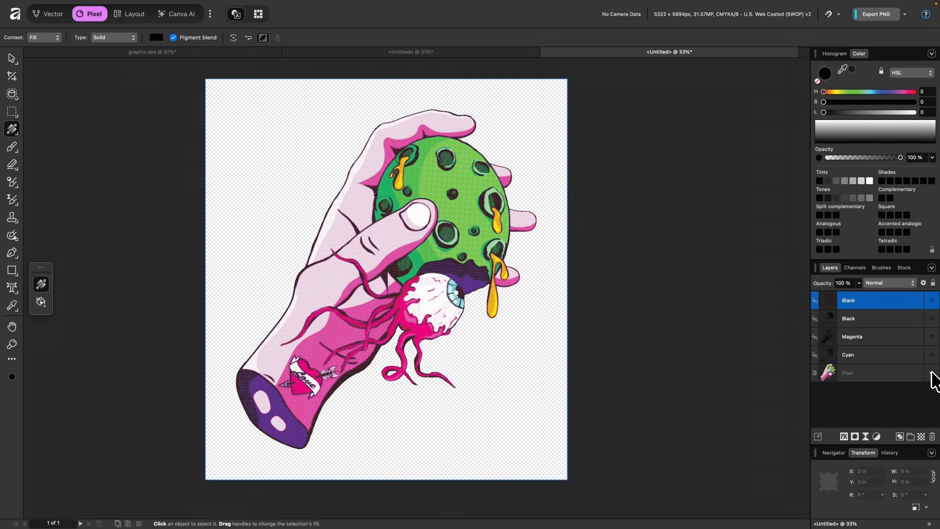